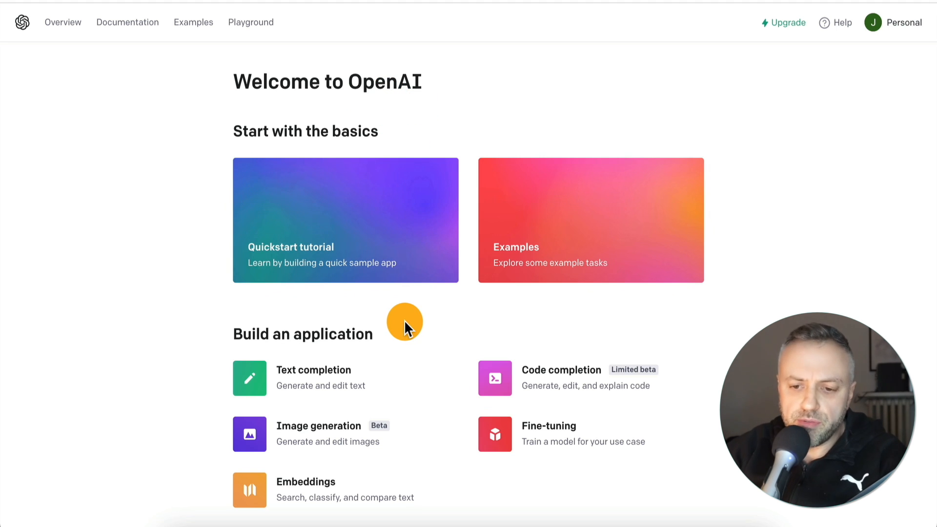
Look over the OpenAI overview page, and open the Examples page to browse its example applications
{"action": "scroll", "coordinate": [404, 321], "scroll_direction": "down", "scroll_amount": 1}
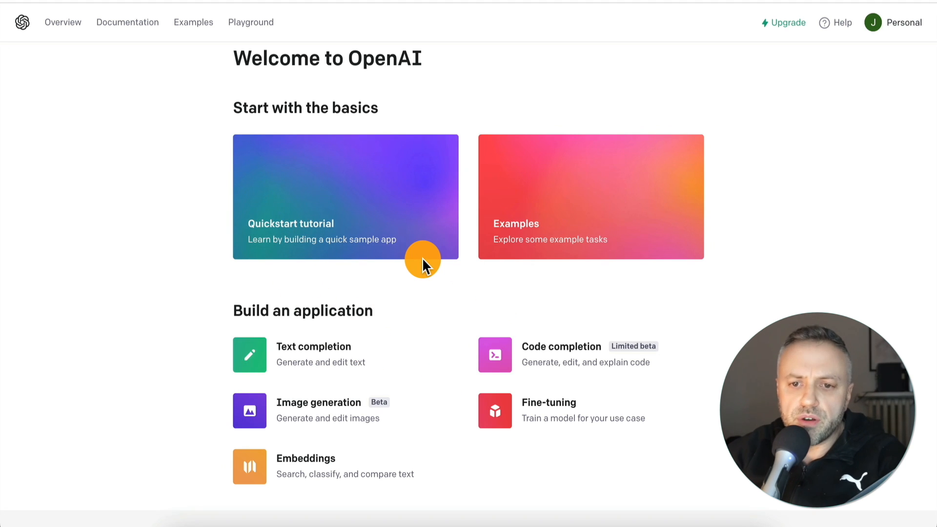
{"action": "scroll", "coordinate": [404, 323], "scroll_direction": "down", "scroll_amount": 3}
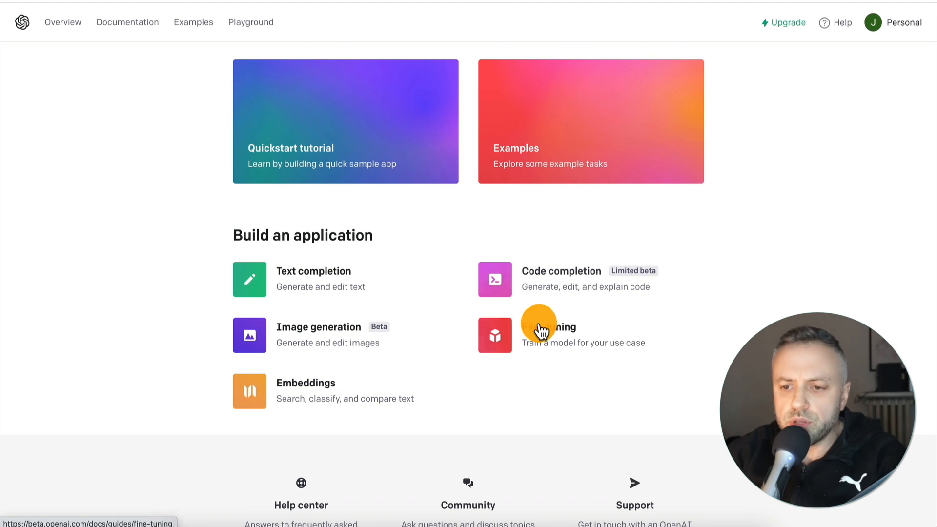
{"action": "scroll", "coordinate": [426, 230], "scroll_direction": "up", "scroll_amount": 3}
{"action": "left_click", "coordinate": [193, 24]}
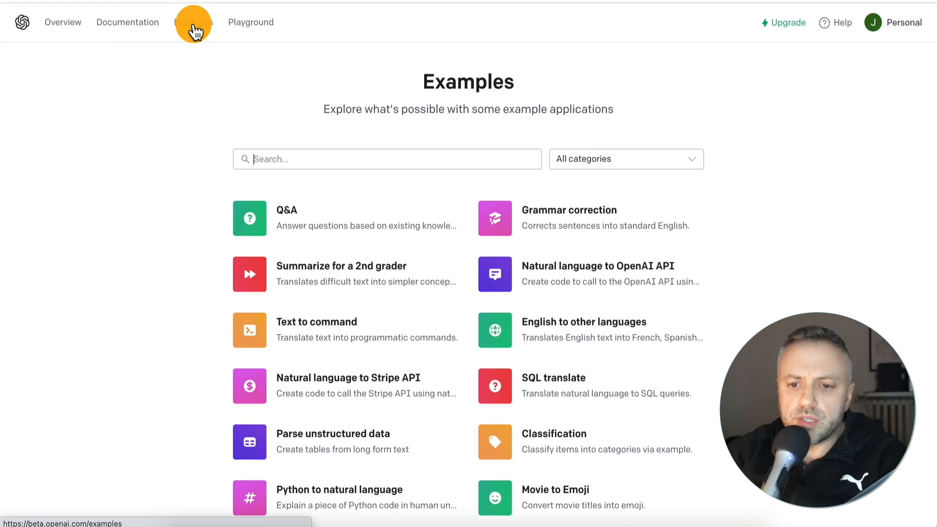
{"action": "scroll", "coordinate": [178, 245], "scroll_direction": "down", "scroll_amount": 1}
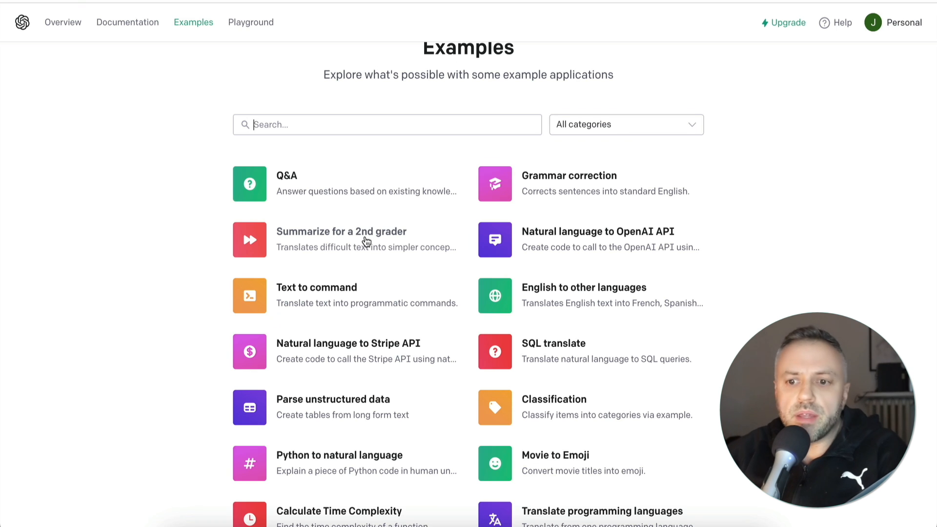
Switch to the FlutterFlow project and review its pages example1, example2 and example3
{"action": "left_click", "coordinate": [360, 214]}
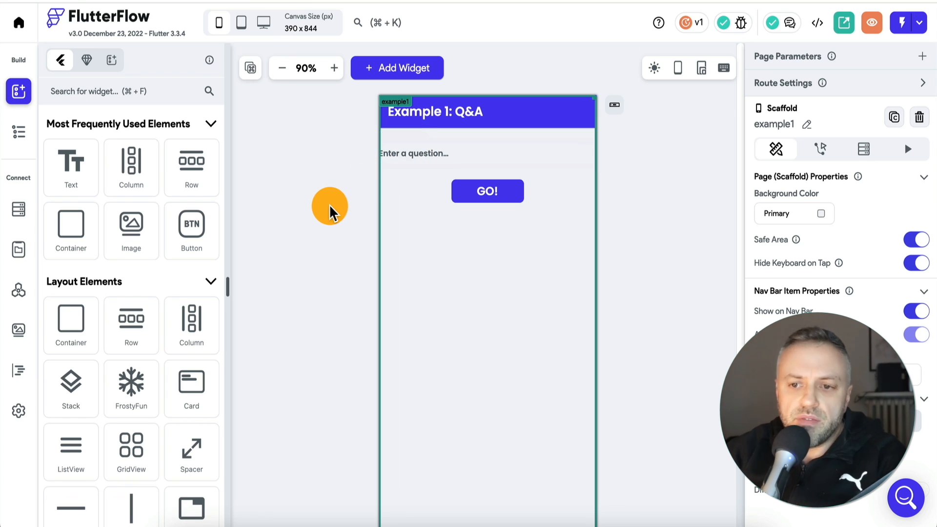
{"action": "left_click", "coordinate": [20, 133]}
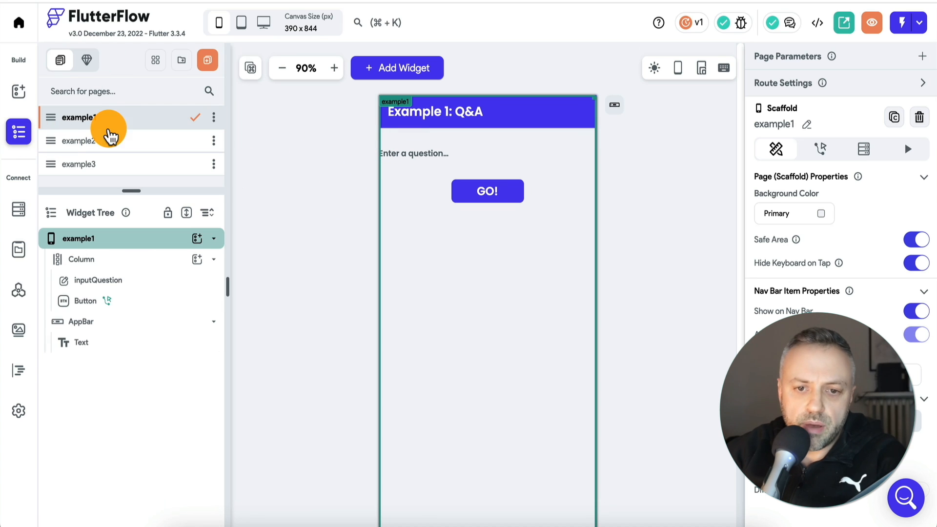
{"action": "left_click", "coordinate": [115, 142]}
{"action": "left_click", "coordinate": [128, 121]}
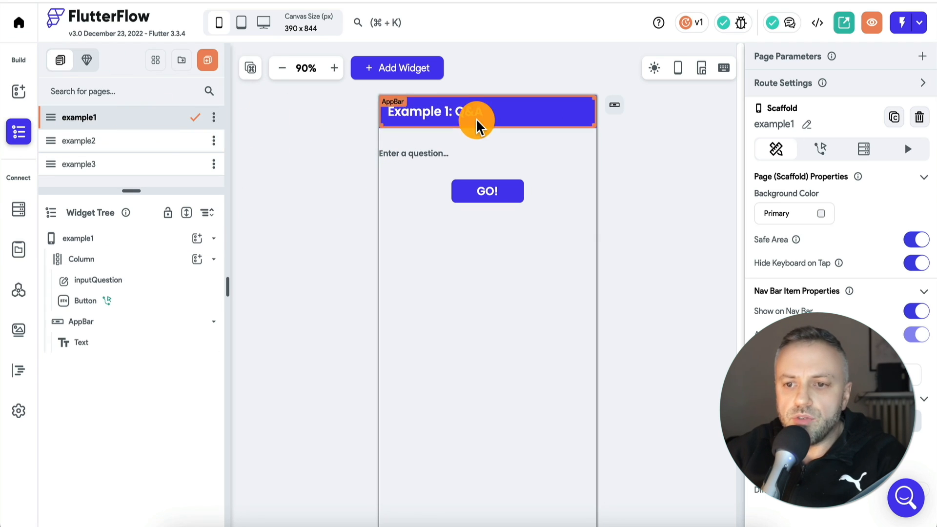
{"action": "left_click", "coordinate": [140, 142]}
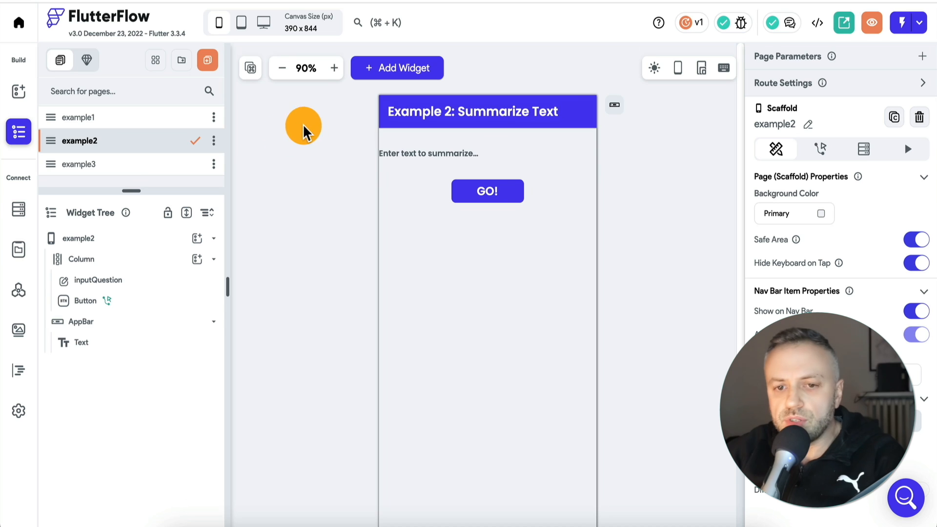
{"action": "left_click", "coordinate": [126, 165]}
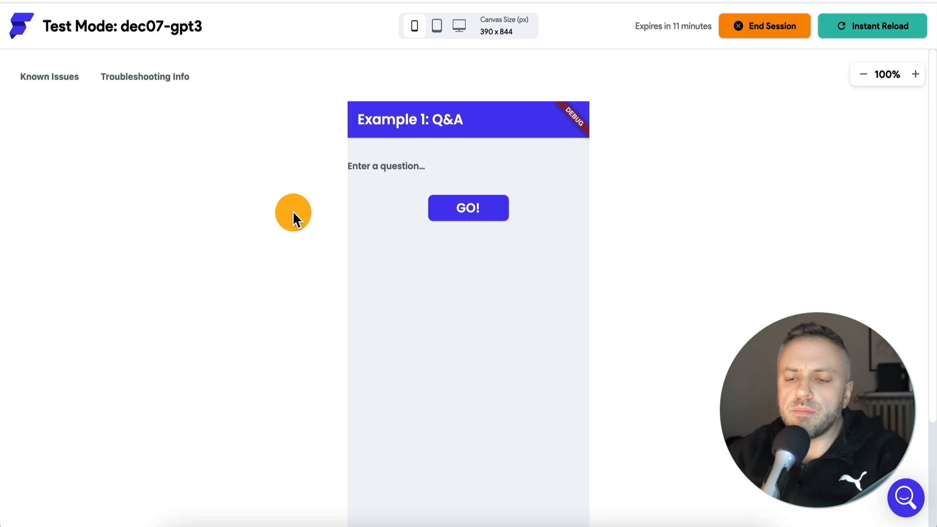
In the running dec07-gpt3 test app, view the second and third example pages and return to the first one
{"action": "scroll", "coordinate": [296, 218], "scroll_direction": "down", "scroll_amount": 3}
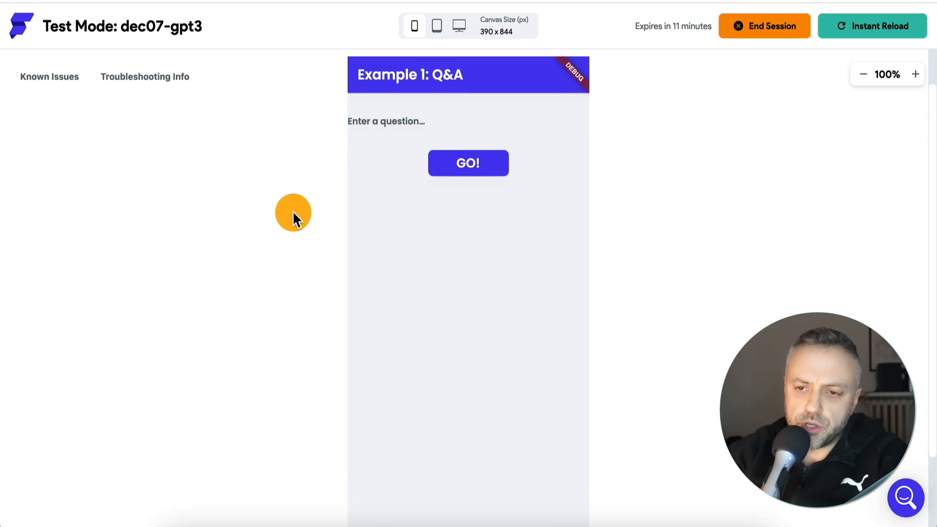
{"action": "scroll", "coordinate": [429, 430], "scroll_direction": "down", "scroll_amount": 3}
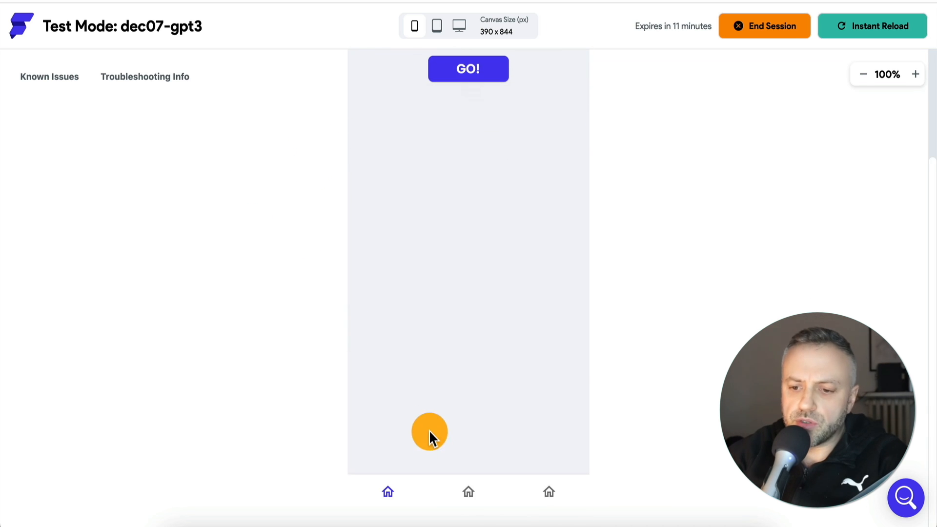
{"action": "left_click", "coordinate": [468, 494]}
{"action": "scroll", "coordinate": [568, 437], "scroll_direction": "down", "scroll_amount": 5}
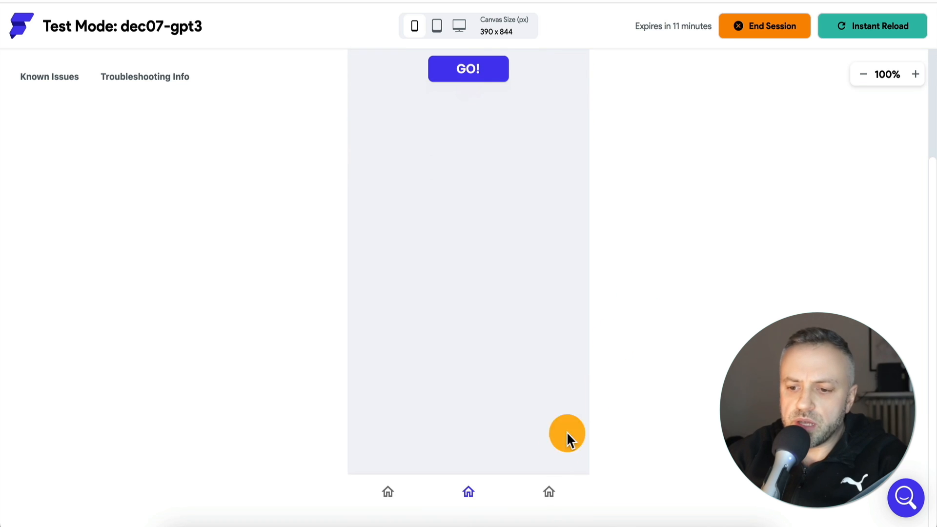
{"action": "left_click", "coordinate": [549, 493]}
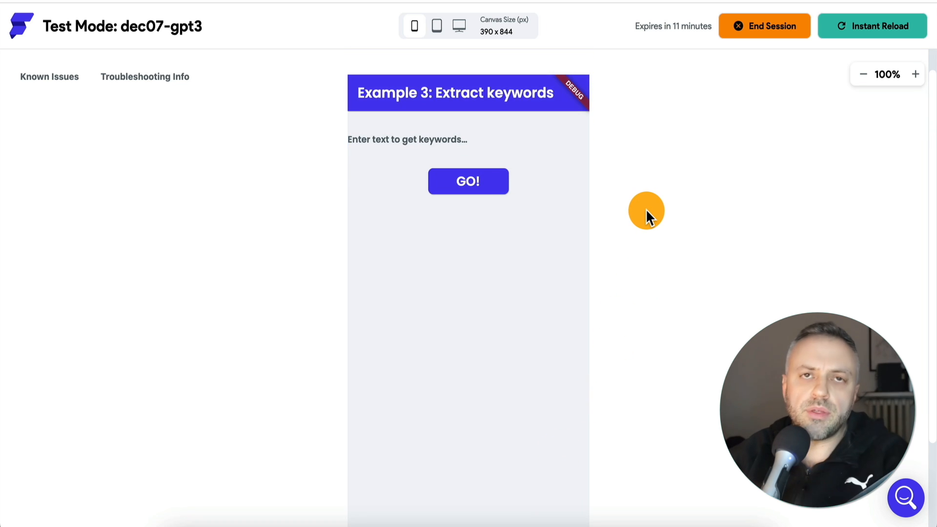
{"action": "scroll", "coordinate": [590, 246], "scroll_direction": "down", "scroll_amount": 3}
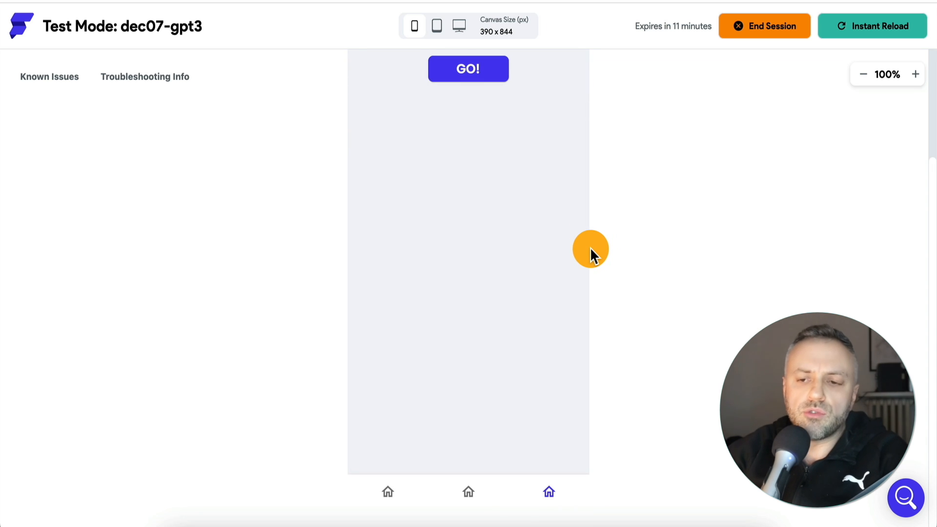
{"action": "scroll", "coordinate": [632, 249], "scroll_direction": "up", "scroll_amount": 3}
{"action": "scroll", "coordinate": [633, 249], "scroll_direction": "down", "scroll_amount": 3}
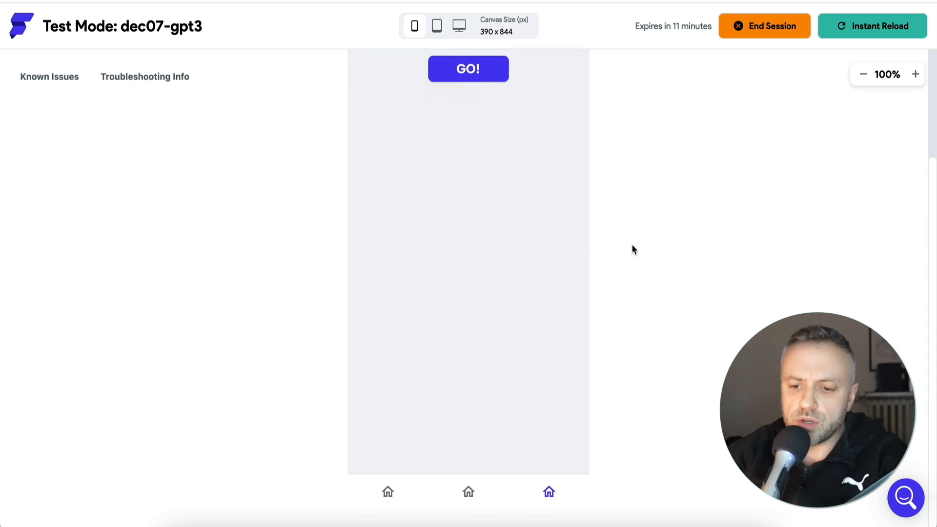
{"action": "left_click", "coordinate": [389, 493]}
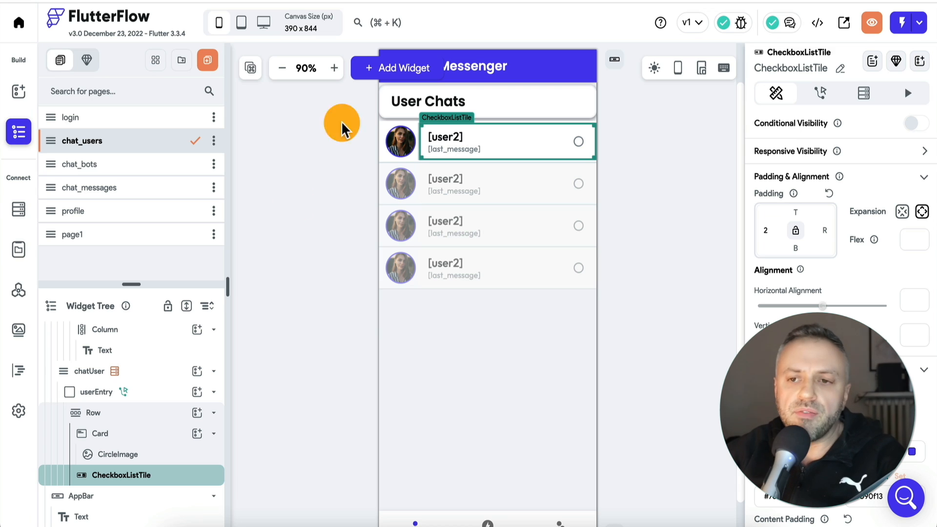
Switch to the dec24-messengeraibot test session and start a new chat from the Bot Chats page
{"action": "left_click", "coordinate": [566, 1]}
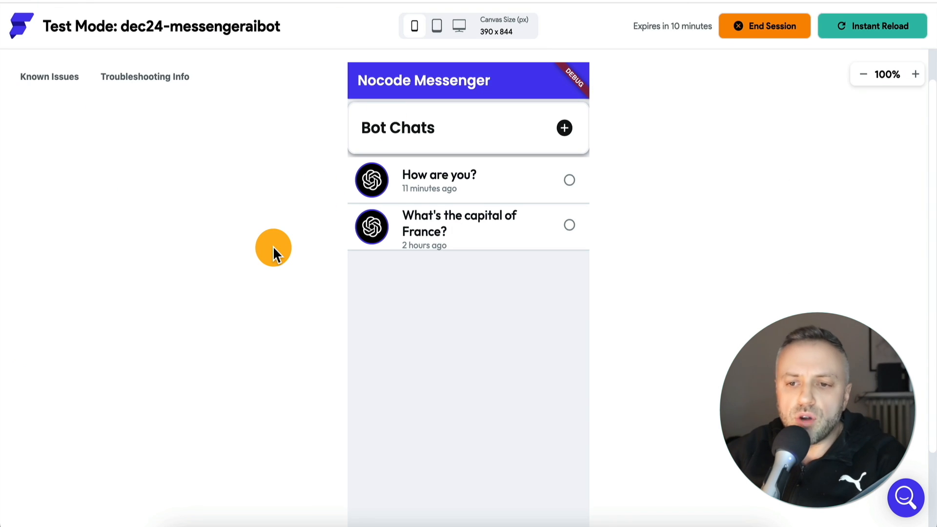
{"action": "scroll", "coordinate": [301, 233], "scroll_direction": "down", "scroll_amount": 2}
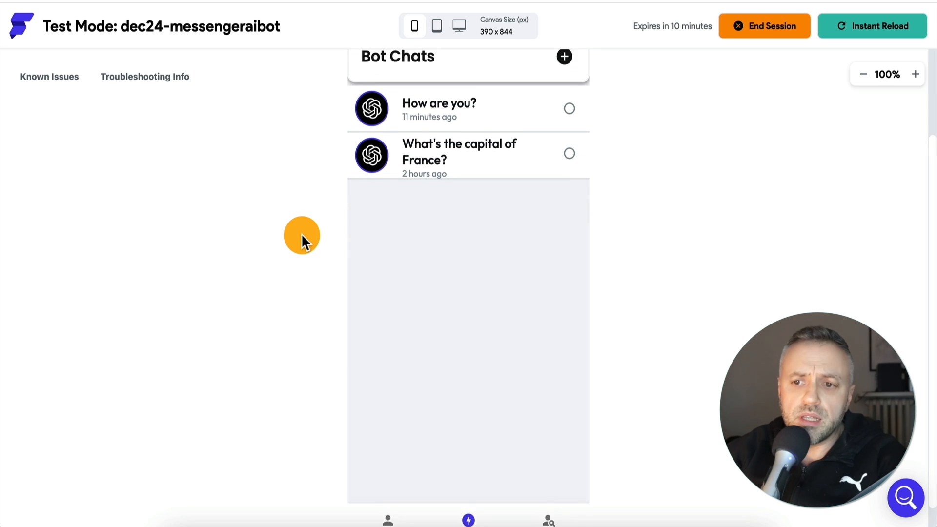
{"action": "scroll", "coordinate": [301, 240], "scroll_direction": "up", "scroll_amount": 1}
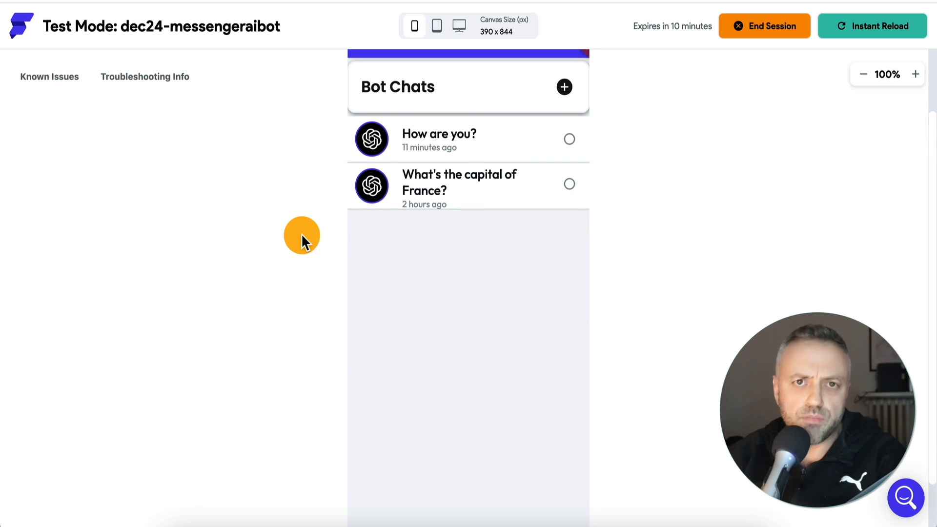
{"action": "scroll", "coordinate": [303, 232], "scroll_direction": "up", "scroll_amount": 1}
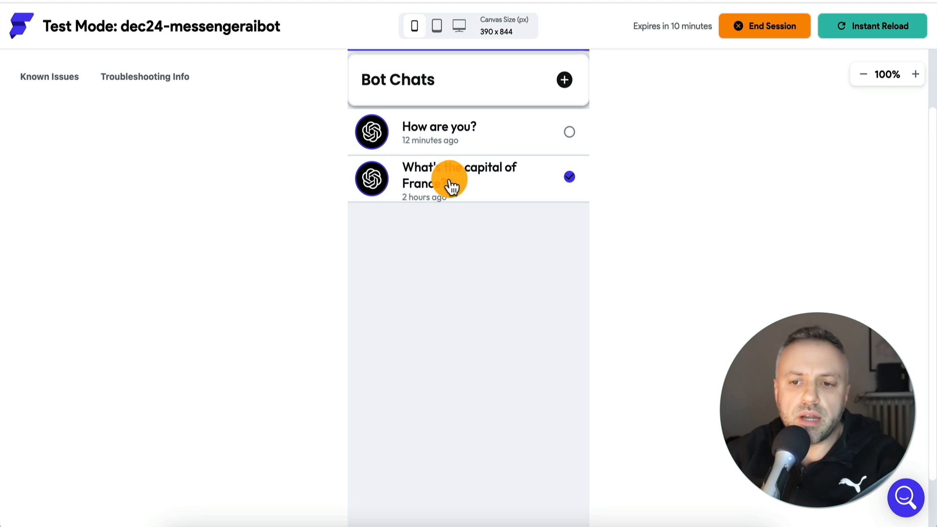
{"action": "left_click", "coordinate": [567, 87]}
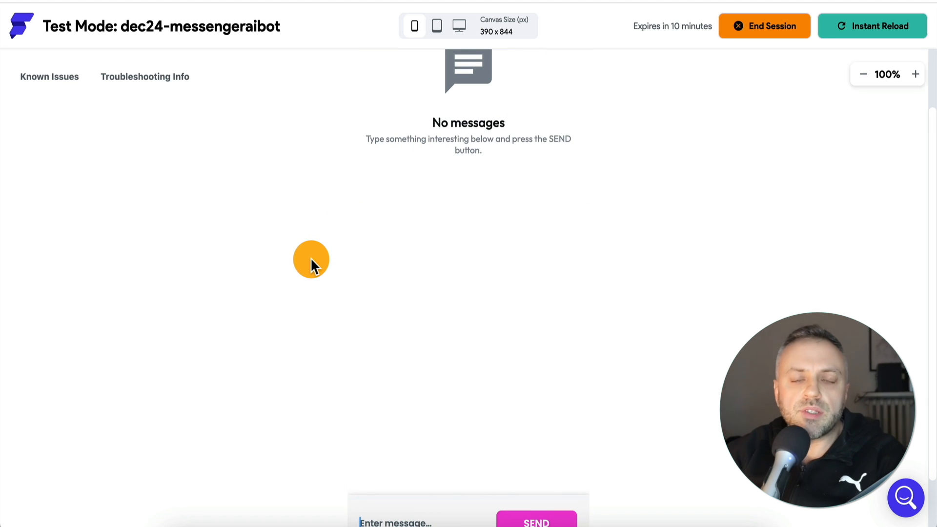
Send the message "hey, what is 1+1?" in the new OpenAI chat
{"action": "left_click", "coordinate": [862, 74]}
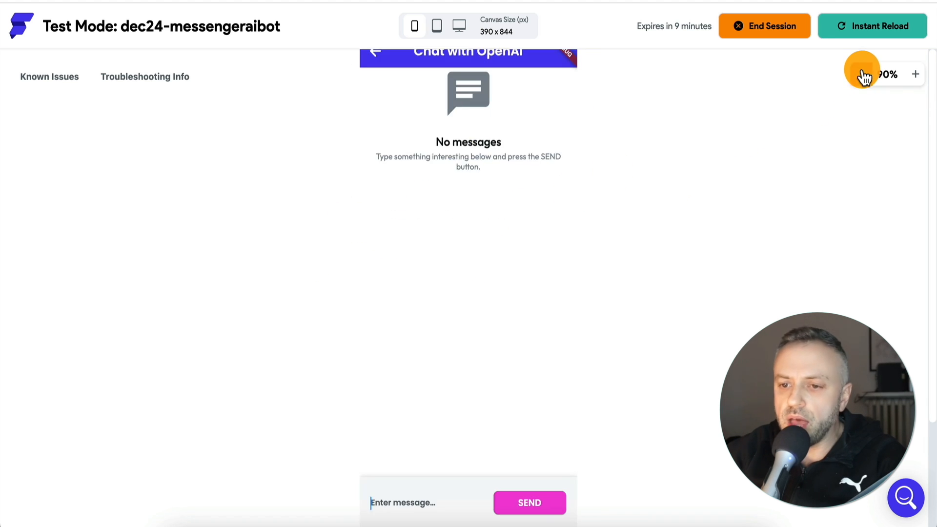
{"action": "left_click", "coordinate": [862, 74]}
{"action": "left_click", "coordinate": [428, 505]}
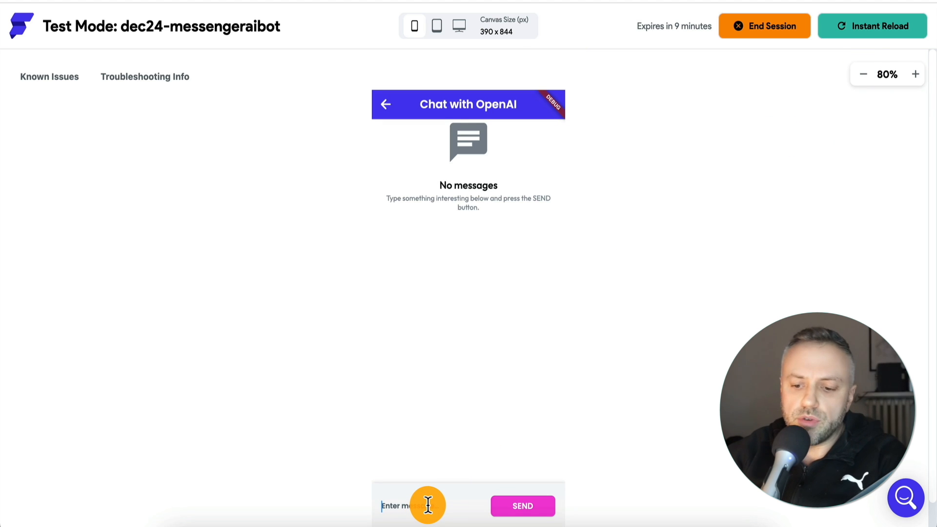
{"action": "type", "text": "hey, what"}
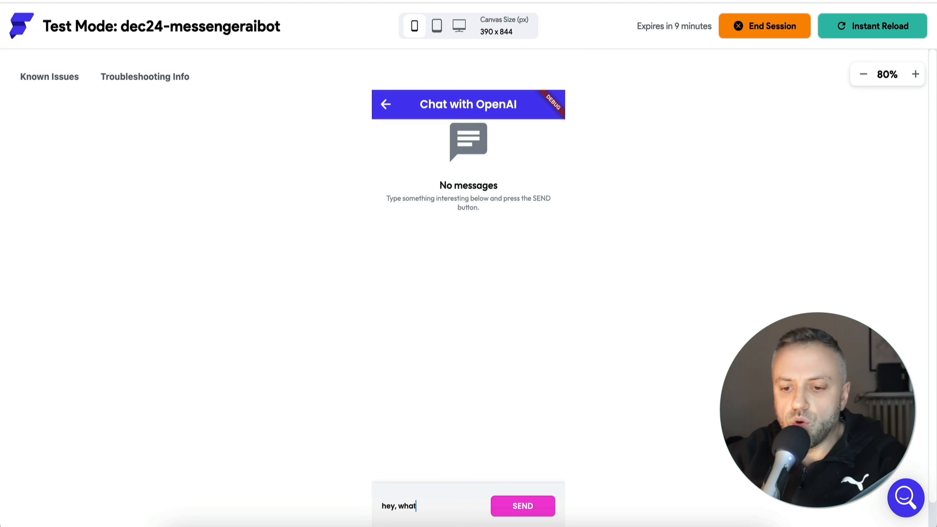
{"action": "type", "text": " is 1+1?"}
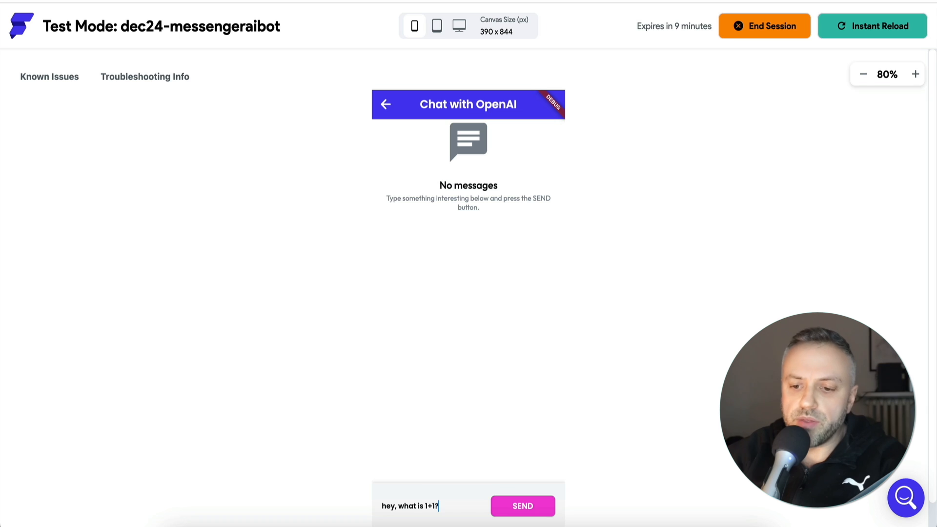
{"action": "left_click", "coordinate": [502, 507]}
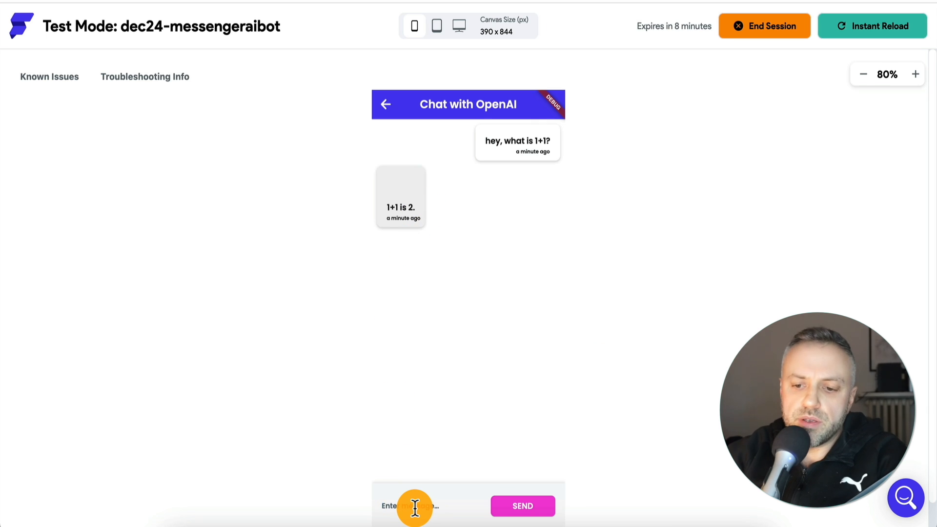
Send the follow-up message "What is the capital of France?" in the same chat
{"action": "type", "text": "Wh"}
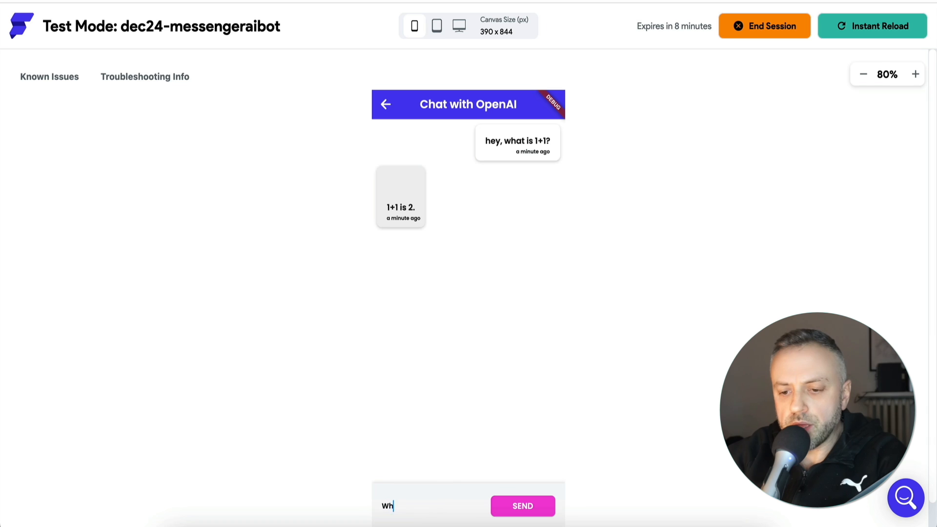
{"action": "type", "text": "at is the capital "}
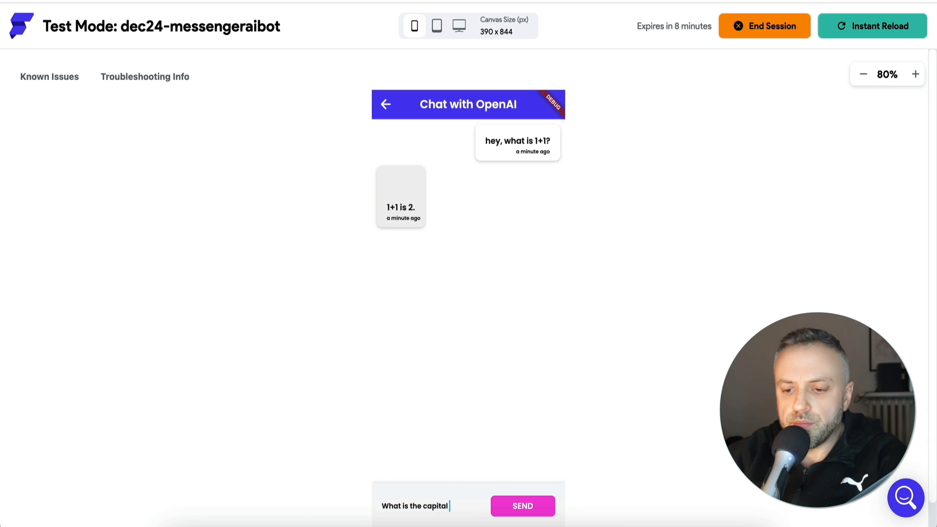
{"action": "type", "text": "of France?"}
{"action": "left_click", "coordinate": [525, 509]}
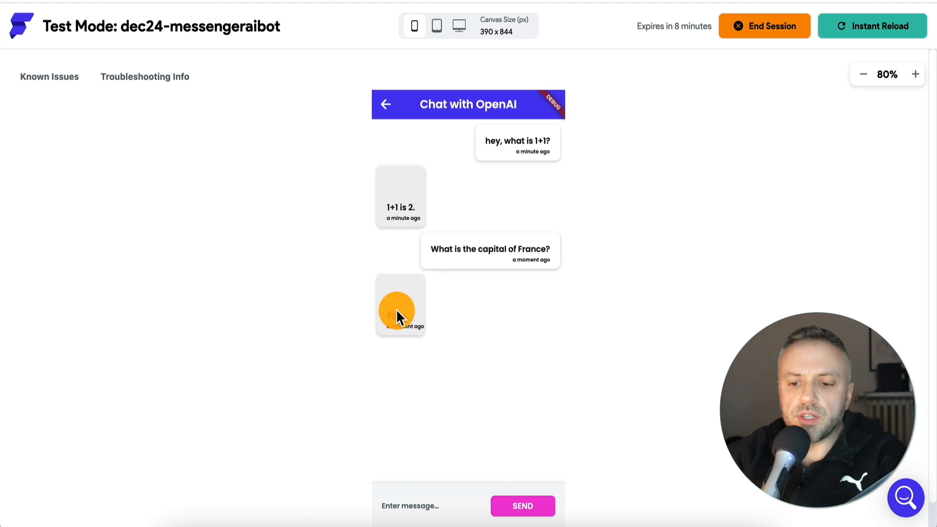
Send the message "What is the population of Mexico?" as the third question in the chat
{"action": "left_click", "coordinate": [411, 506]}
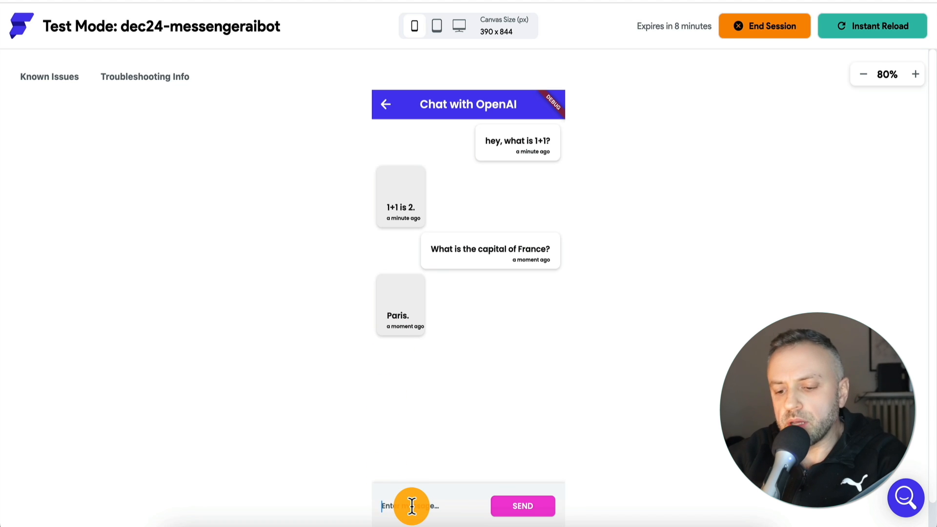
{"action": "type", "text": "What is the "}
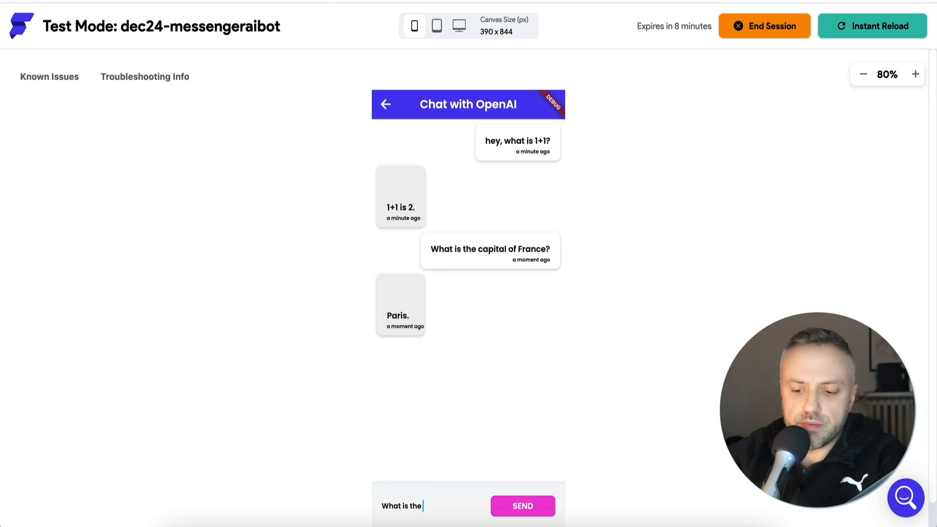
{"action": "type", "text": "cap"}
{"action": "key", "text": "ctrl+a"}
{"action": "type", "text": "What is t"}
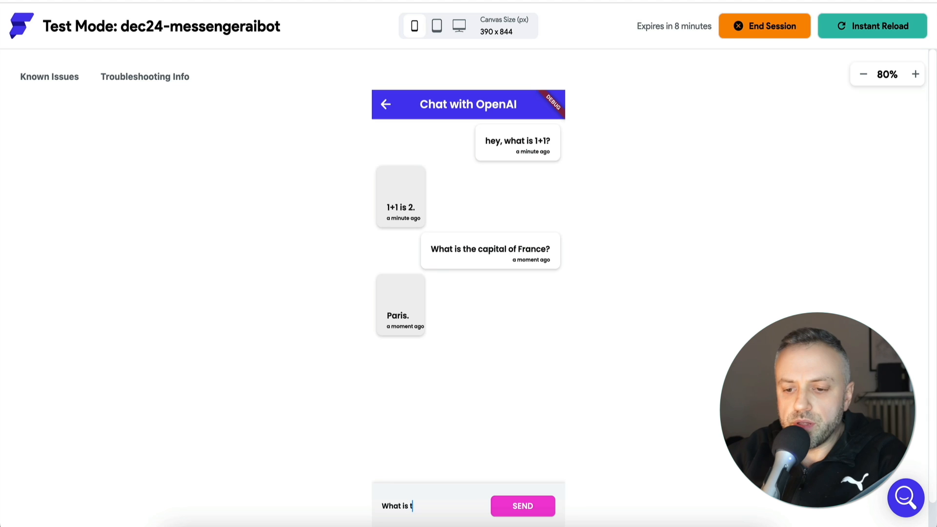
{"action": "type", "text": "he population of "}
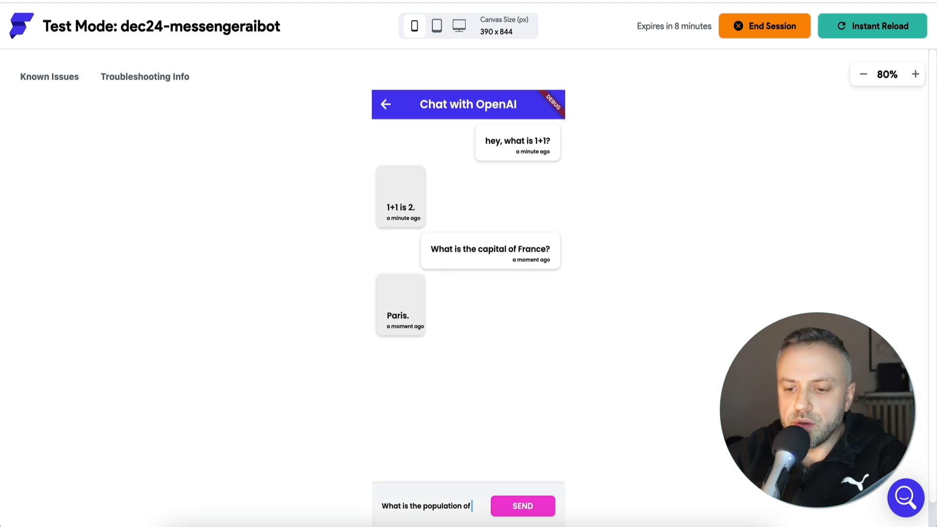
{"action": "type", "text": "Mexico?"}
{"action": "left_click", "coordinate": [534, 507]}
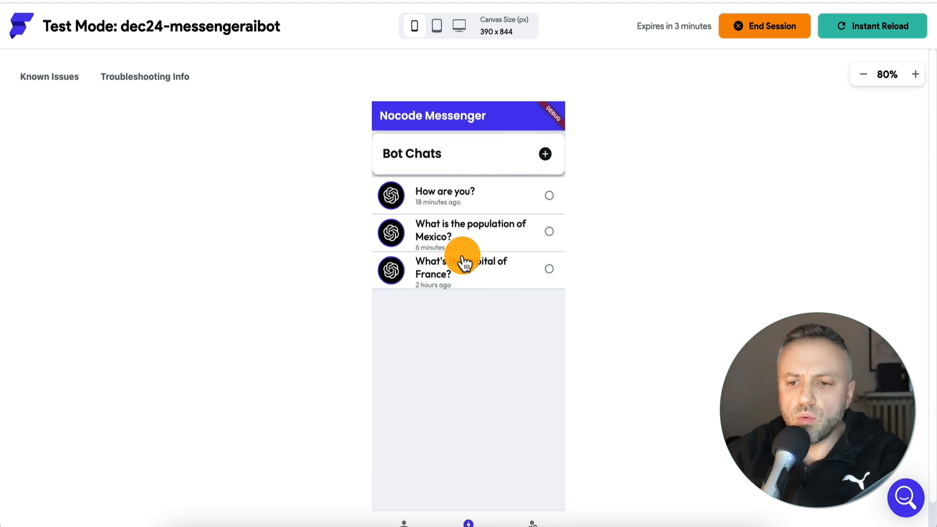
Open the existing "How are you?" conversation from the Bot Chats list to view its messages
{"action": "left_click", "coordinate": [393, 199]}
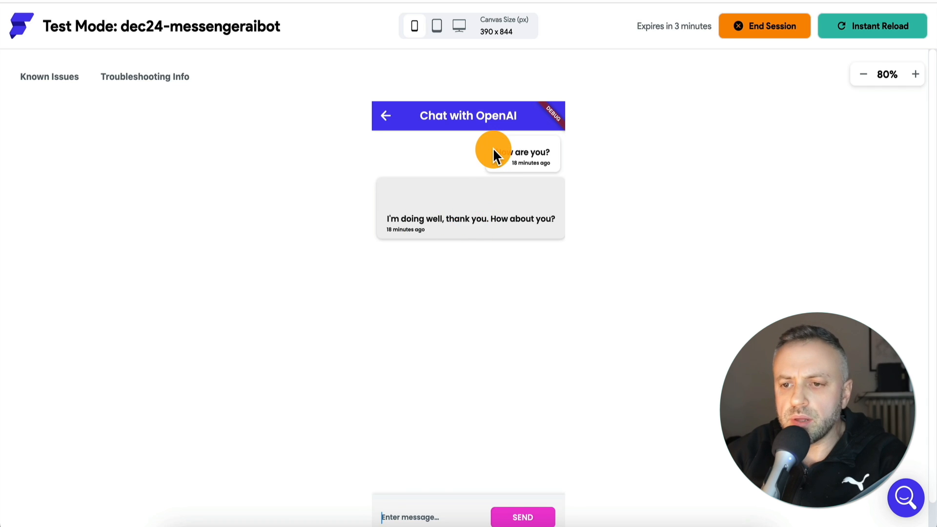
Recheck the "How are you?" conversation and return to the Bot Chats list to look over the existing chats
{"action": "left_click", "coordinate": [386, 116]}
{"action": "left_click", "coordinate": [396, 204]}
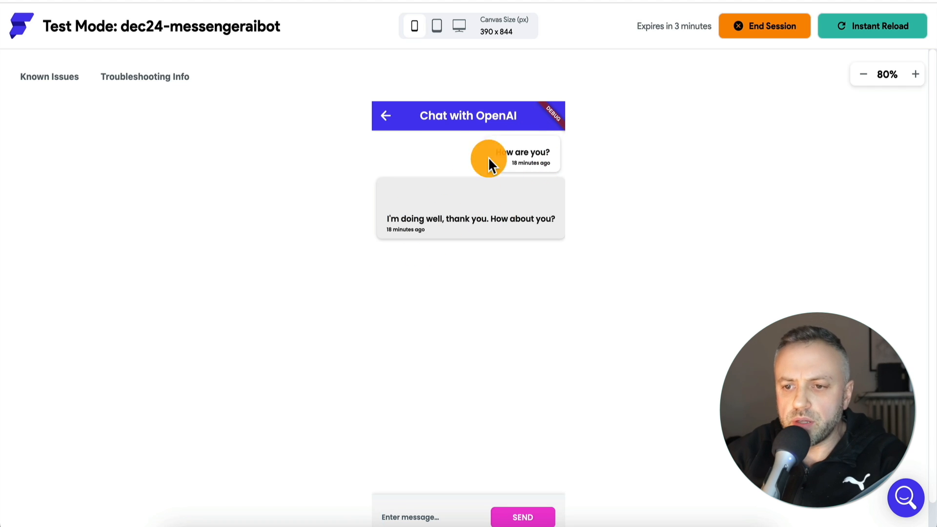
{"action": "left_click", "coordinate": [387, 117]}
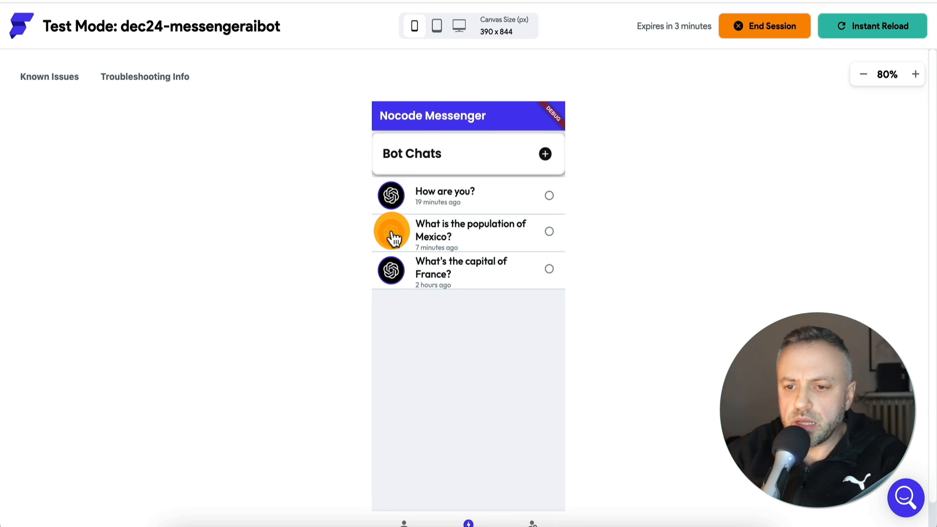
{"action": "left_click", "coordinate": [392, 230]}
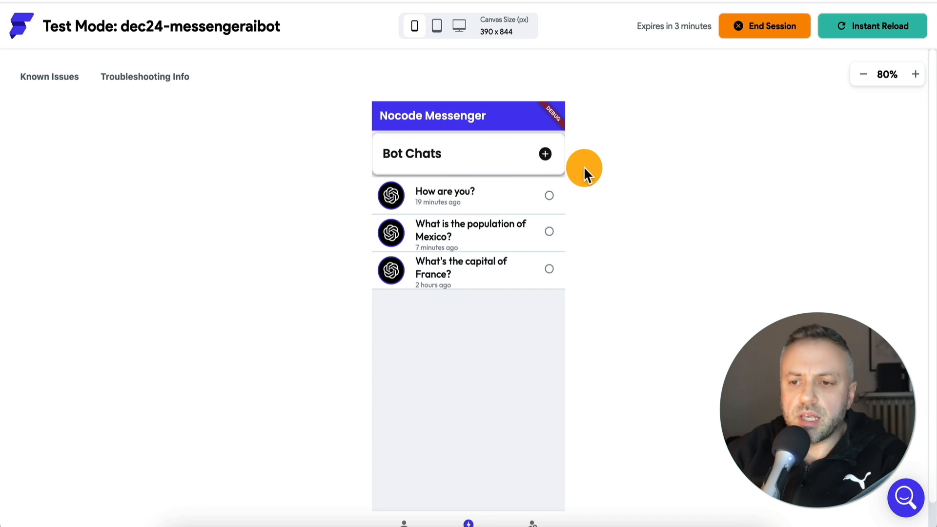
Start a new bot chat and send the message "Tell me a nice thing"
{"action": "left_click", "coordinate": [547, 158]}
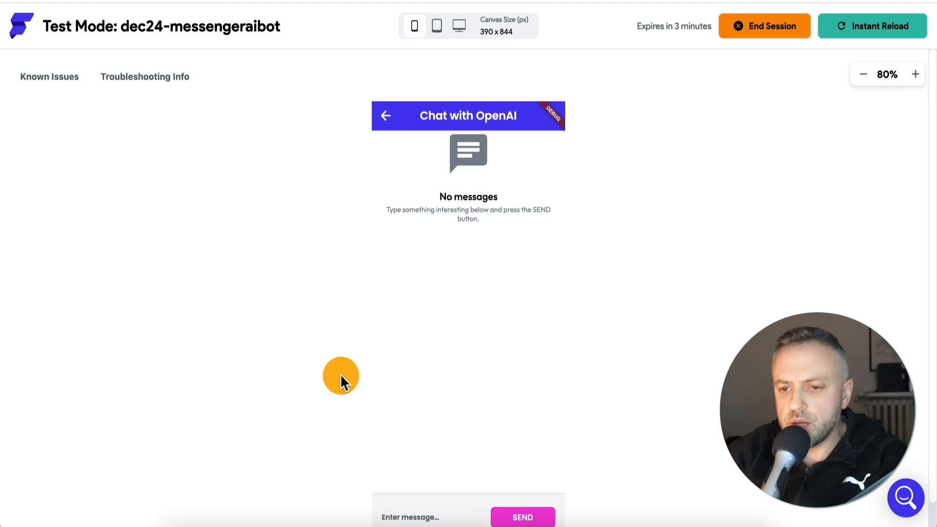
{"action": "left_click", "coordinate": [392, 483]}
{"action": "type", "text": "Te"}
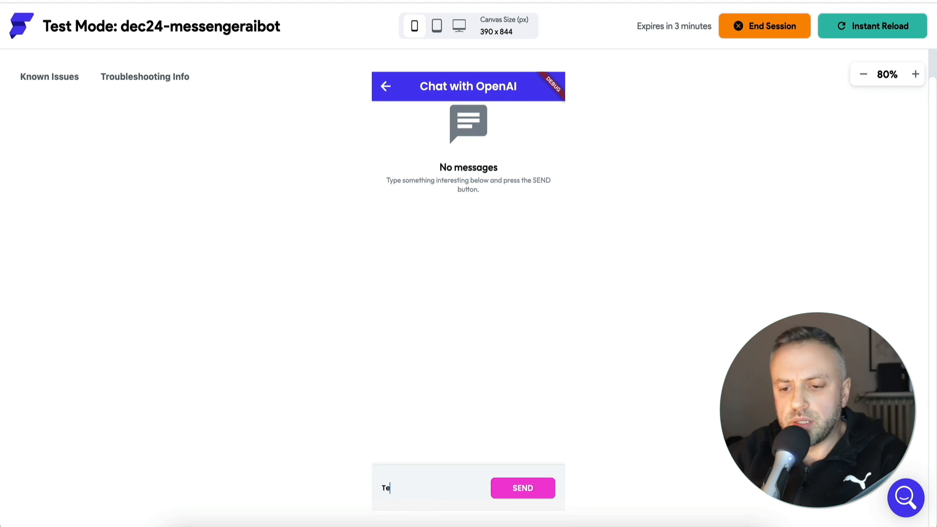
{"action": "type", "text": "ll me a nice thing"}
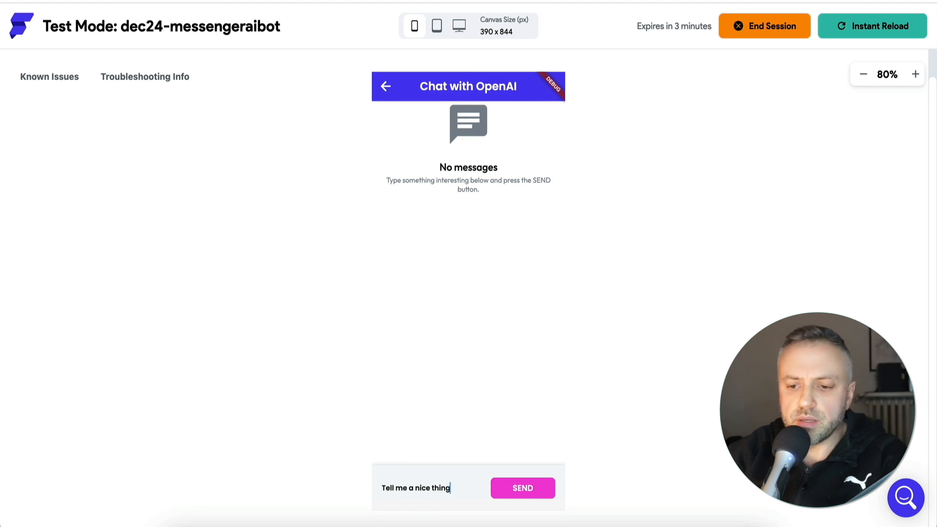
{"action": "left_click", "coordinate": [511, 491]}
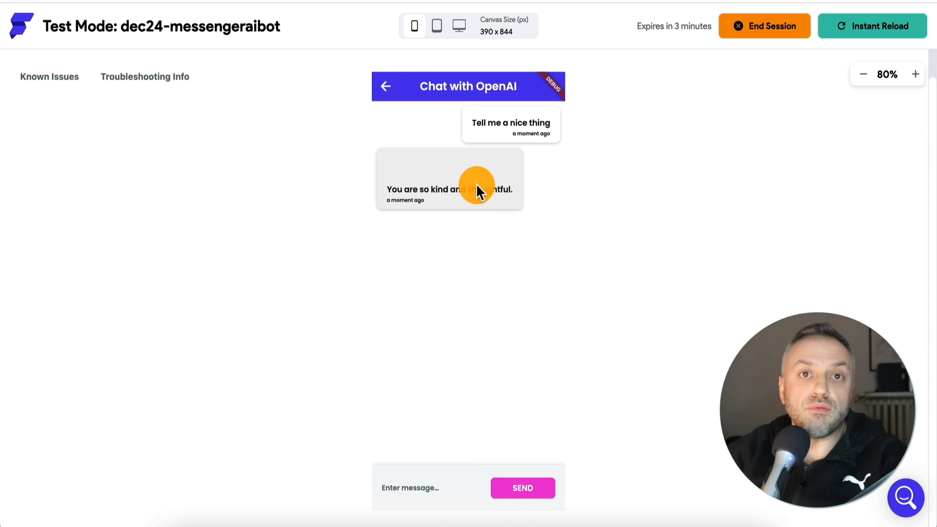
Return to the Bot Chats list, view the User Chats page, and go back to the bot chats
{"action": "left_click", "coordinate": [385, 86]}
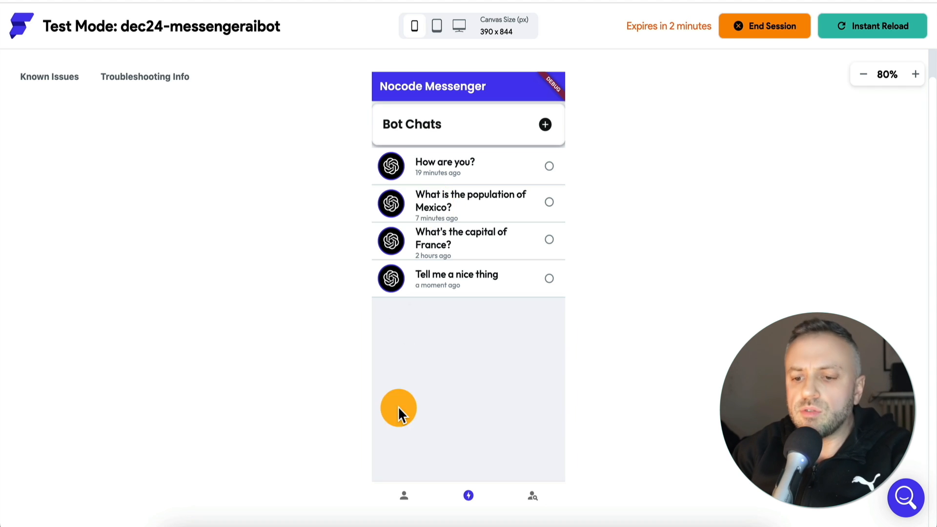
{"action": "left_click", "coordinate": [404, 497]}
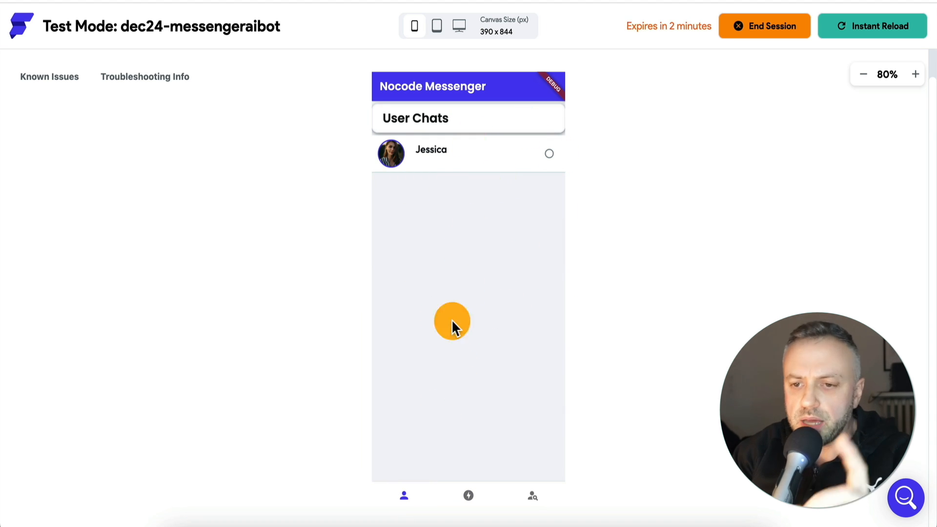
{"action": "left_click", "coordinate": [470, 499]}
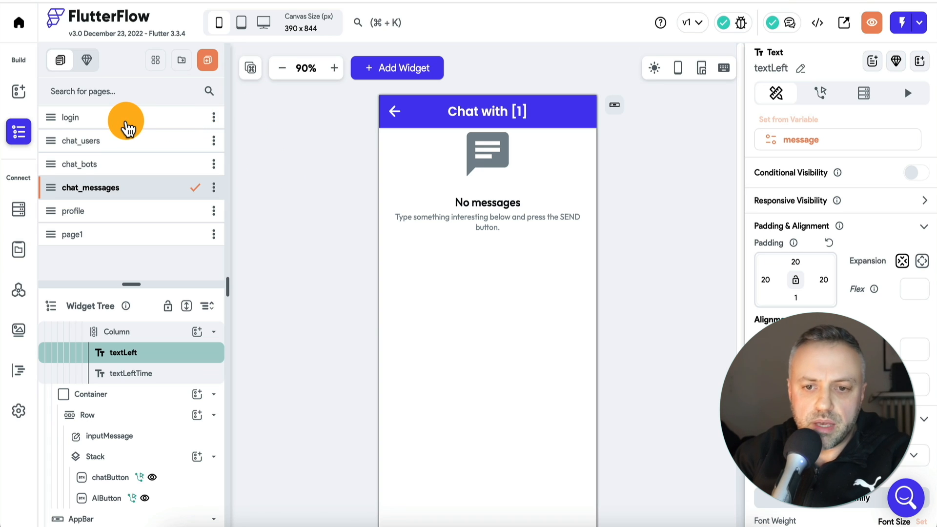
View the login, chat_users and chat_bots pages in the FlutterFlow project
{"action": "left_click", "coordinate": [126, 128]}
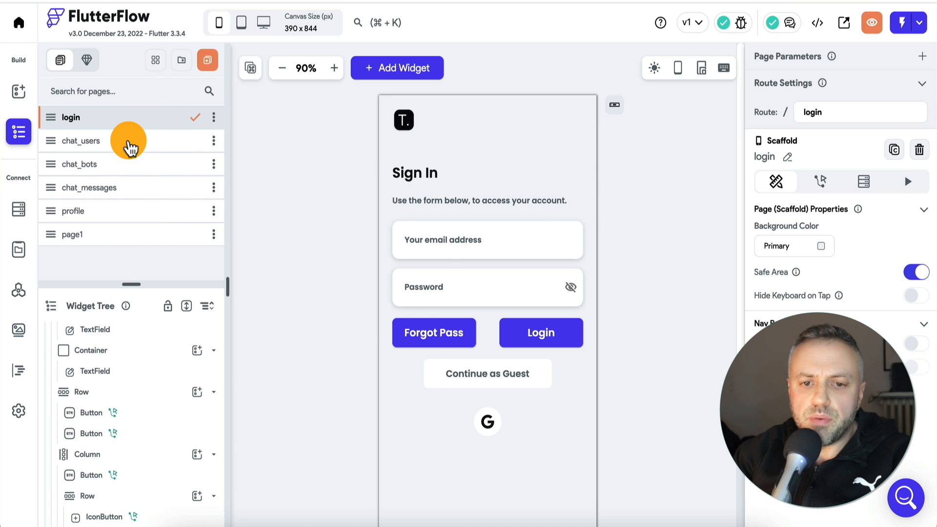
{"action": "left_click", "coordinate": [128, 146]}
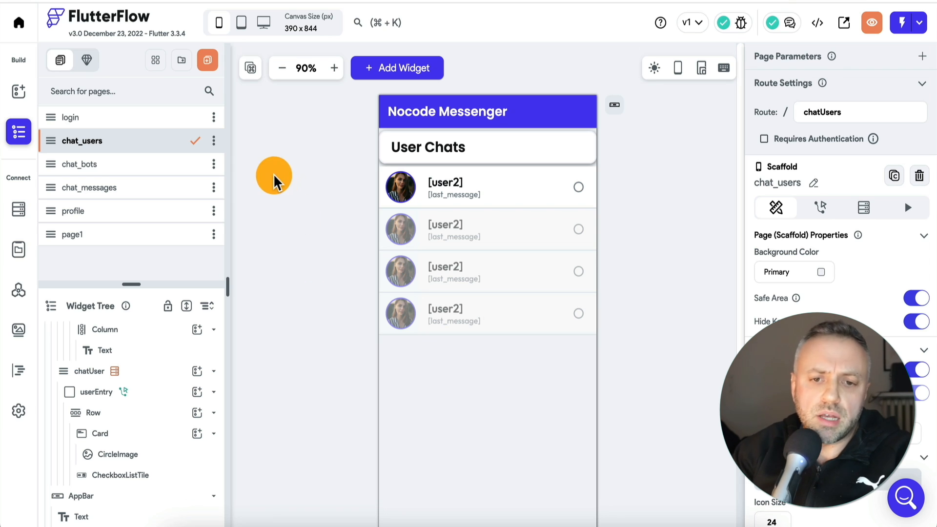
{"action": "left_click", "coordinate": [135, 168]}
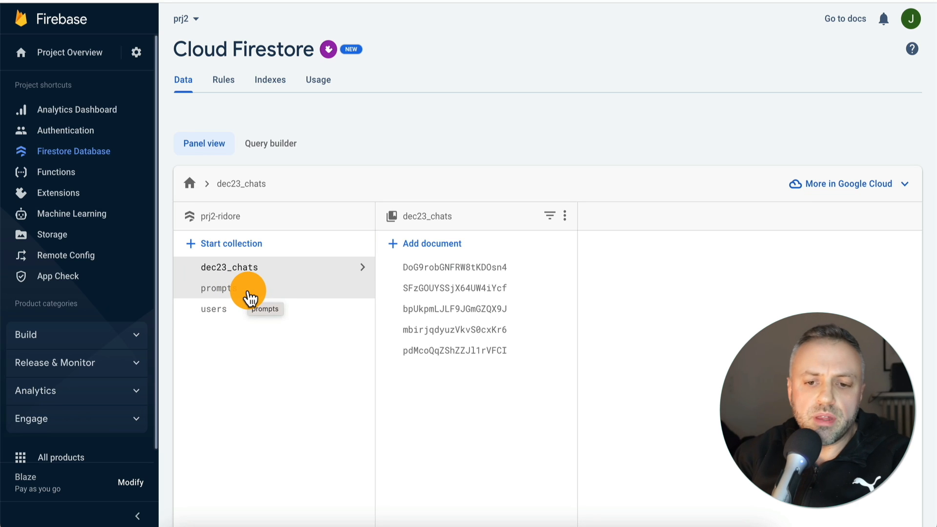
In the Firestore database, view the users collection and both chat_messages documents under the first dec23_chats document
{"action": "left_click", "coordinate": [344, 309]}
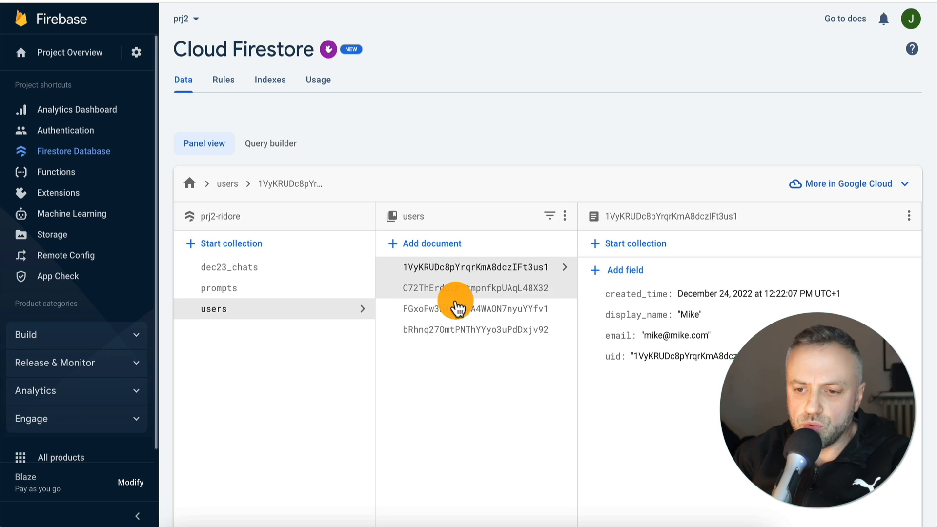
{"action": "left_click", "coordinate": [299, 273]}
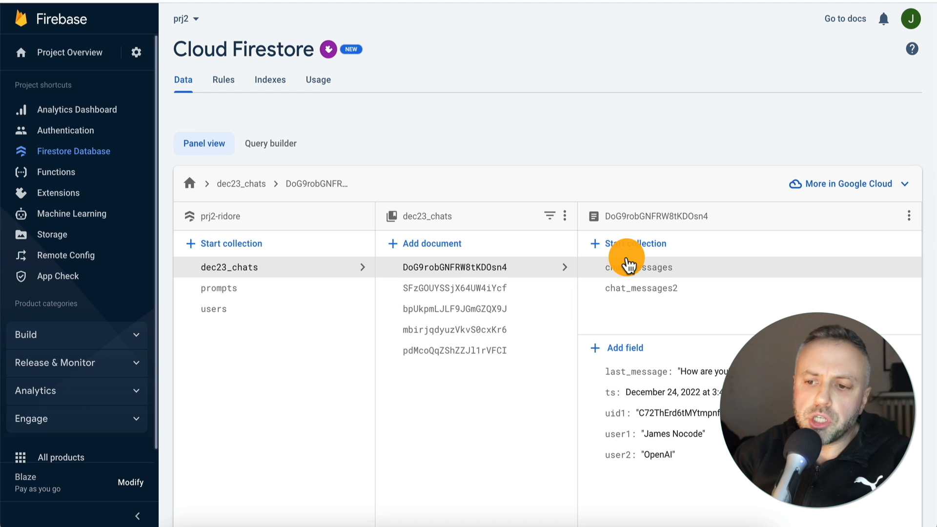
{"action": "left_click", "coordinate": [655, 274]}
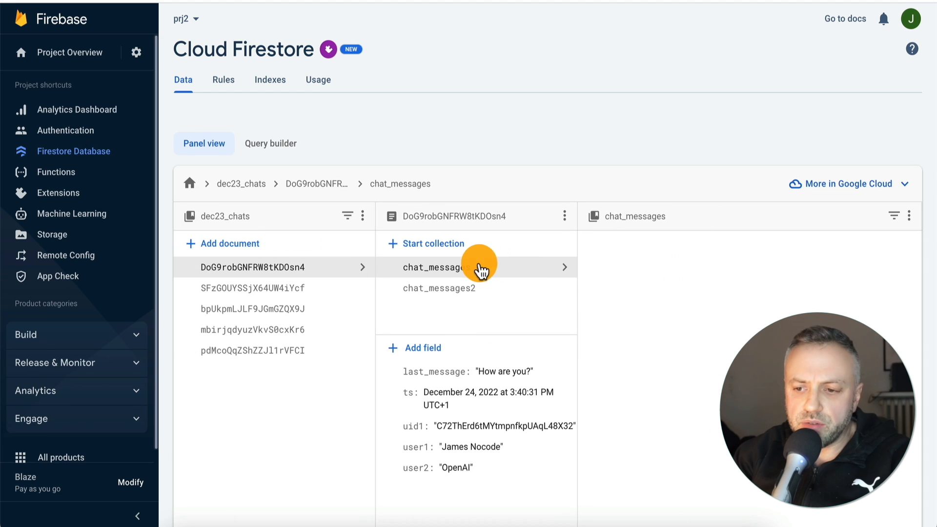
{"action": "left_click", "coordinate": [629, 269]}
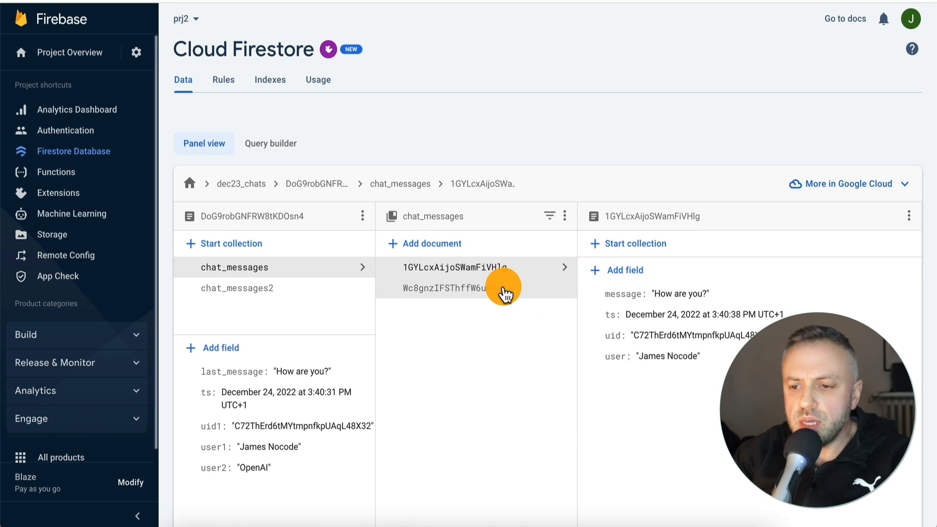
{"action": "left_click", "coordinate": [504, 291]}
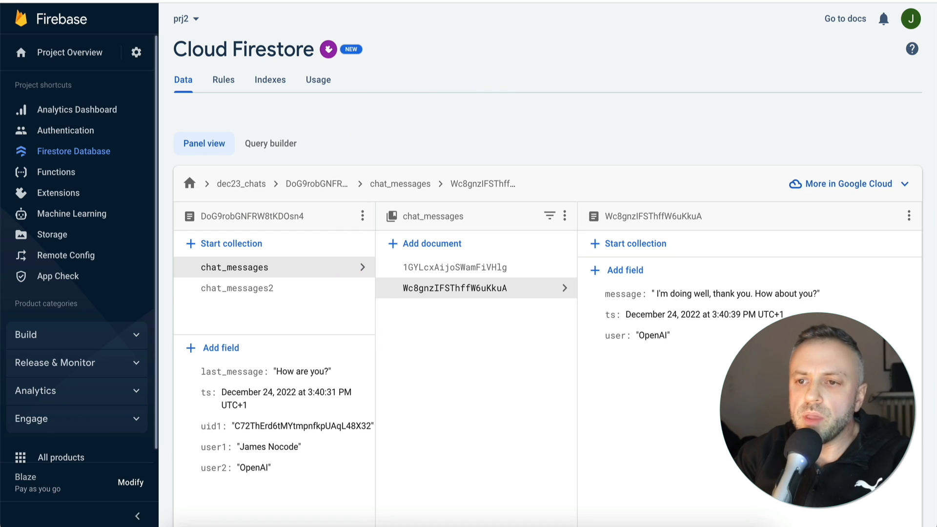
Switch back to FlutterFlow and examine the Firestore schemas of users, dec23_chats, chat_messages and chat_messages2
{"action": "left_click", "coordinate": [466, 1]}
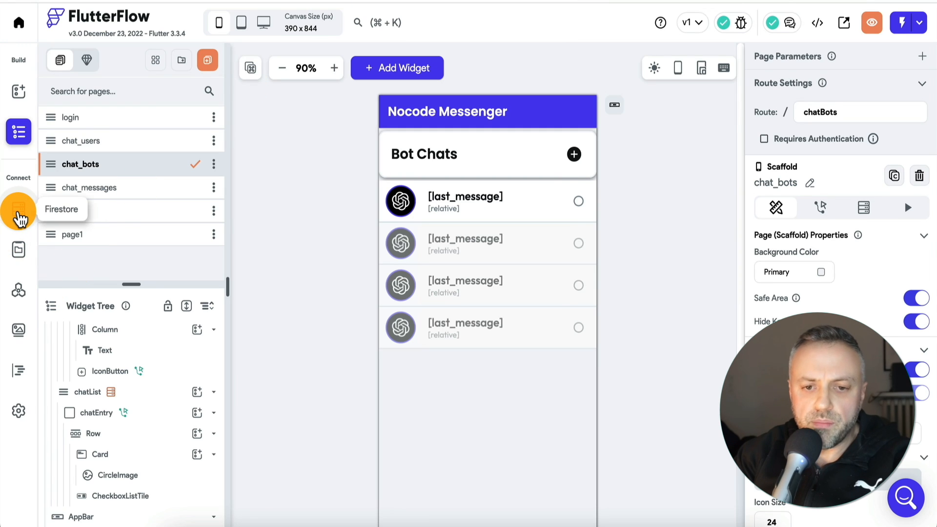
{"action": "left_click", "coordinate": [20, 209]}
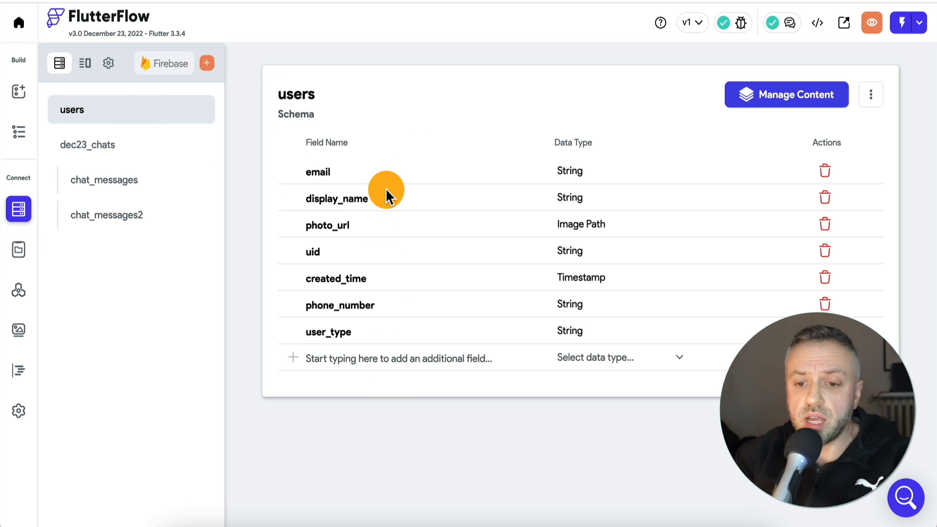
{"action": "left_click", "coordinate": [113, 152]}
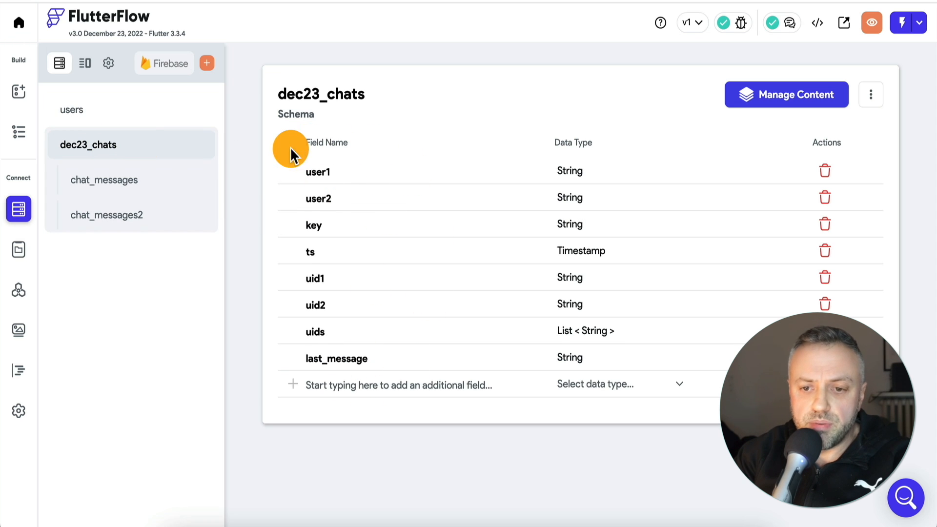
{"action": "left_click", "coordinate": [149, 185]}
{"action": "left_click", "coordinate": [138, 219]}
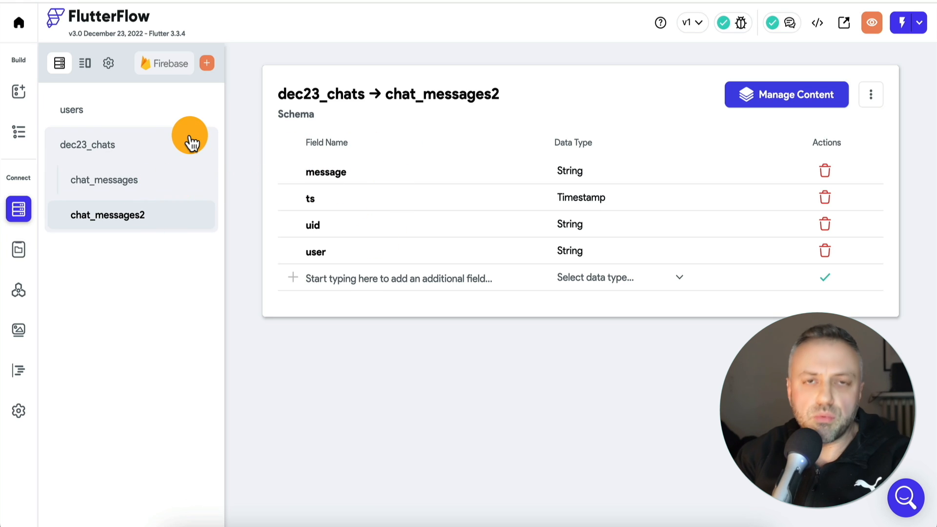
Examine the on-tap Create Document and Navigate To actions of the Bot Chats header's IconButton on the chat_bots page
{"action": "left_click", "coordinate": [17, 97]}
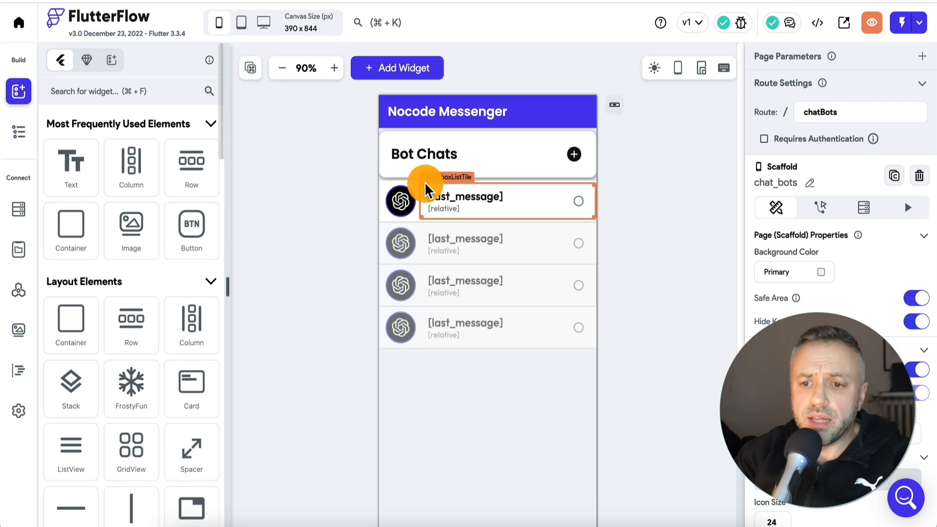
{"action": "left_click", "coordinate": [20, 135]}
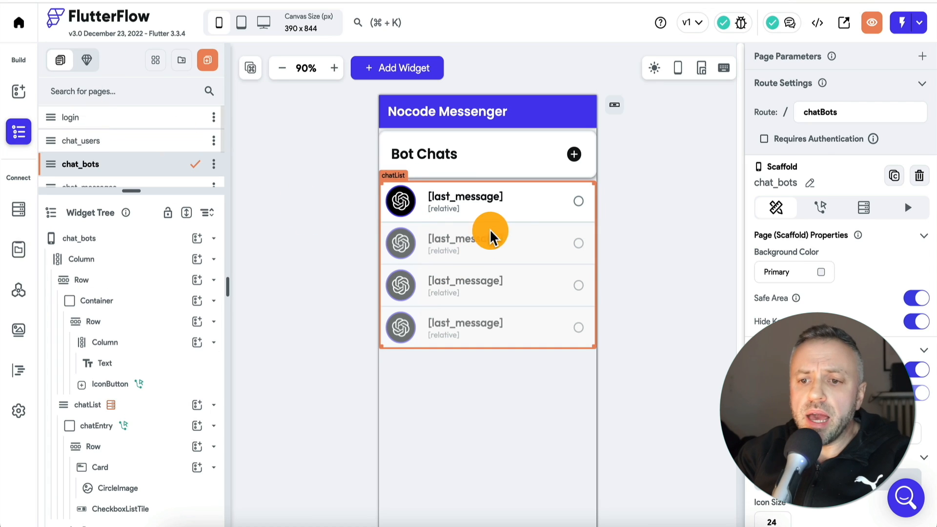
{"action": "left_click", "coordinate": [386, 201]}
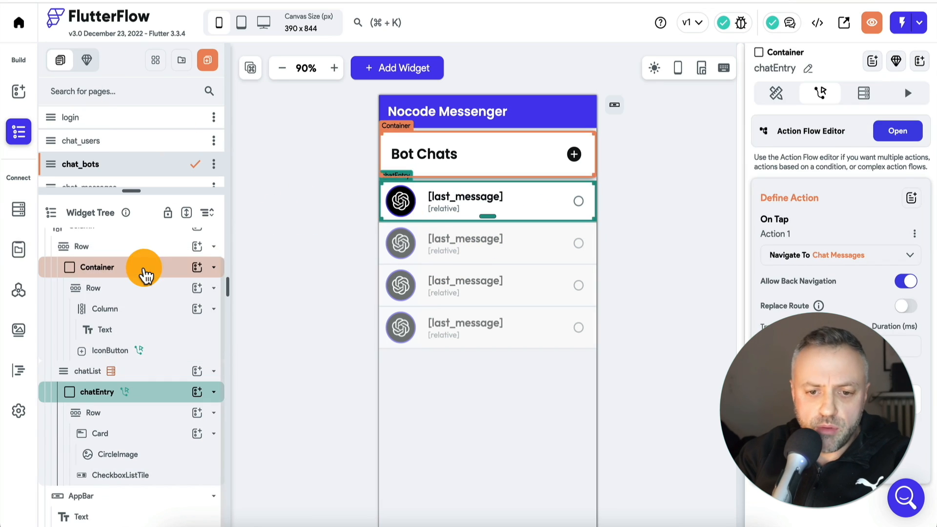
{"action": "scroll", "coordinate": [146, 276], "scroll_direction": "up", "scroll_amount": 1}
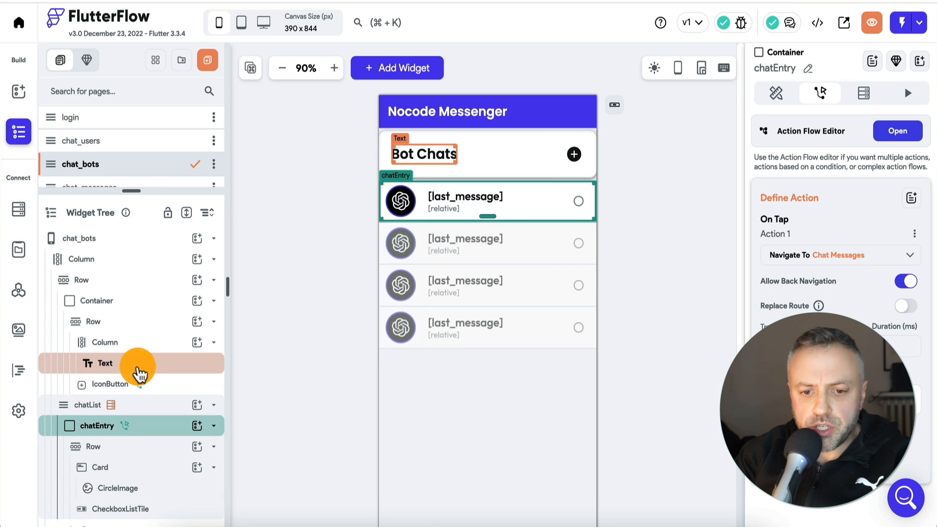
{"action": "left_click", "coordinate": [163, 383]}
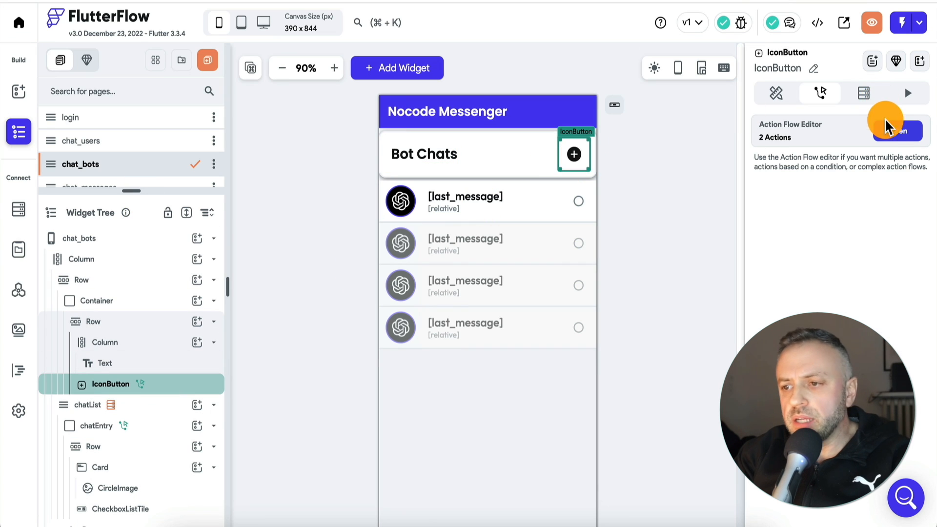
{"action": "left_click", "coordinate": [897, 130]}
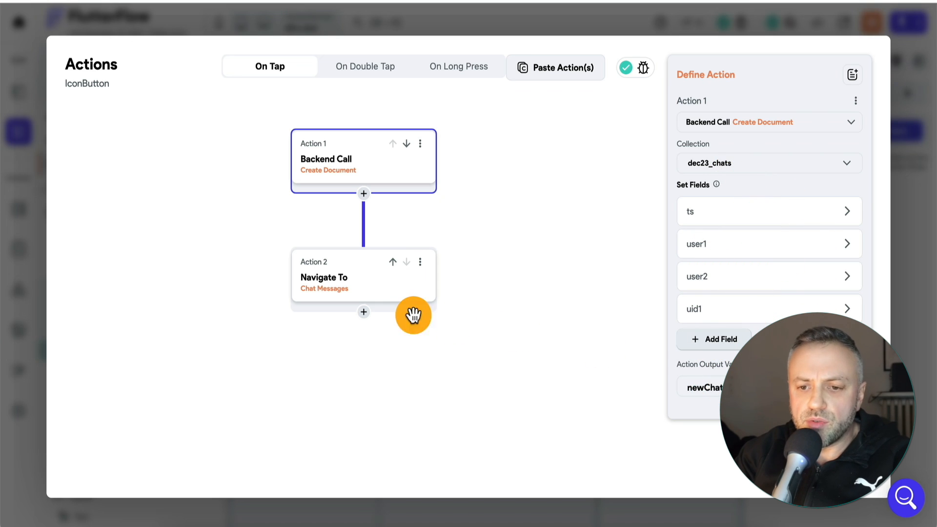
{"action": "left_click", "coordinate": [378, 289]}
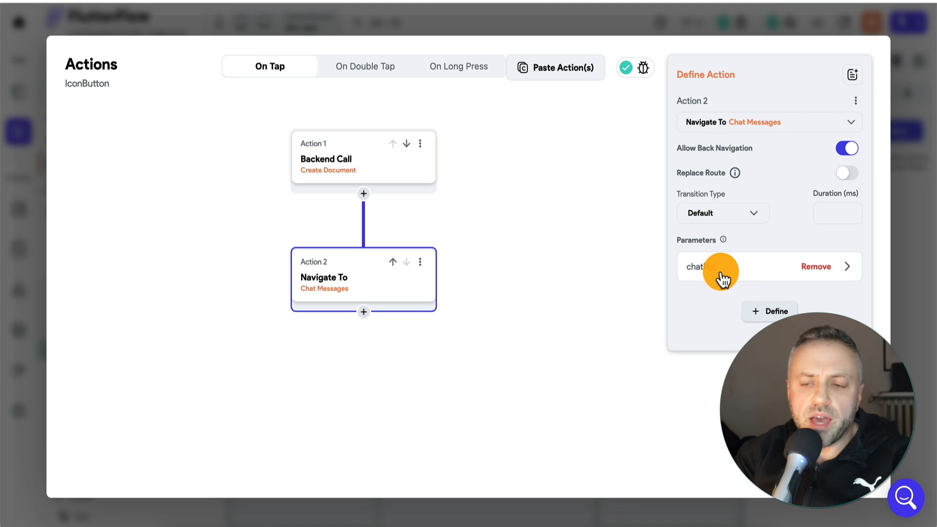
{"action": "key", "text": "Escape"}
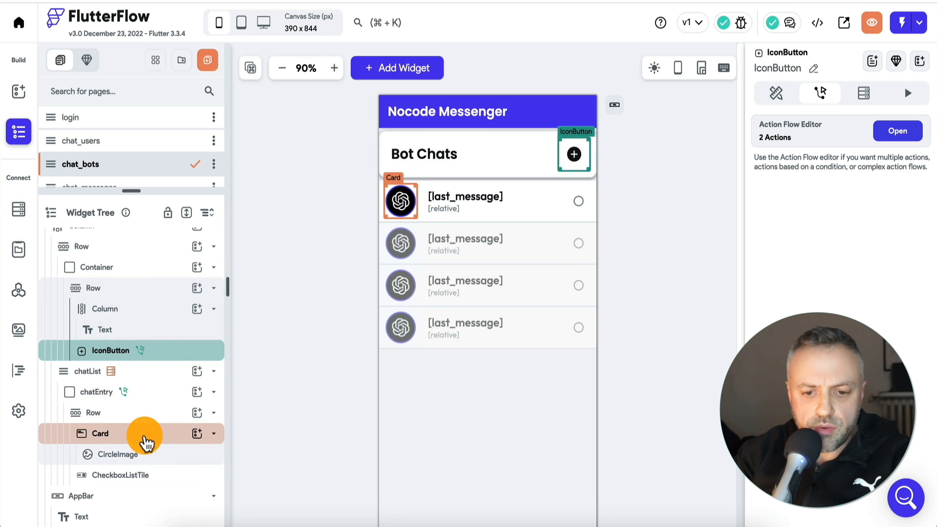
Open the chatList ListView's backend query on dec23_chats and examine its Filter 1 settings
{"action": "scroll", "coordinate": [146, 420], "scroll_direction": "up", "scroll_amount": 1}
{"action": "left_click", "coordinate": [155, 400]}
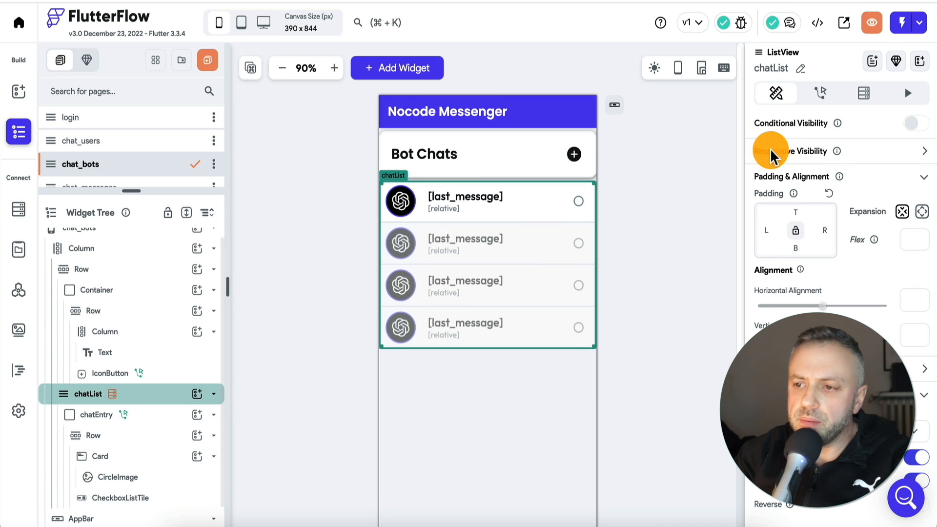
{"action": "left_click", "coordinate": [870, 95]}
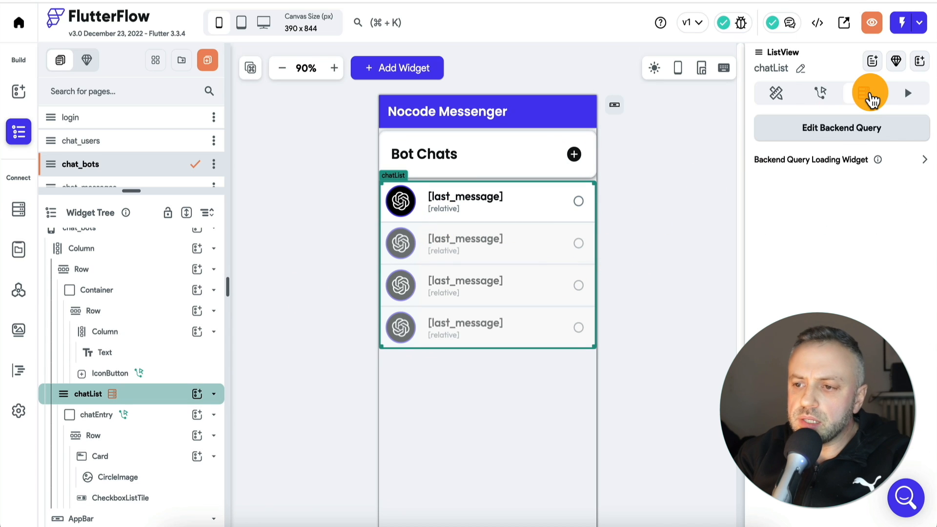
{"action": "left_click", "coordinate": [847, 131]}
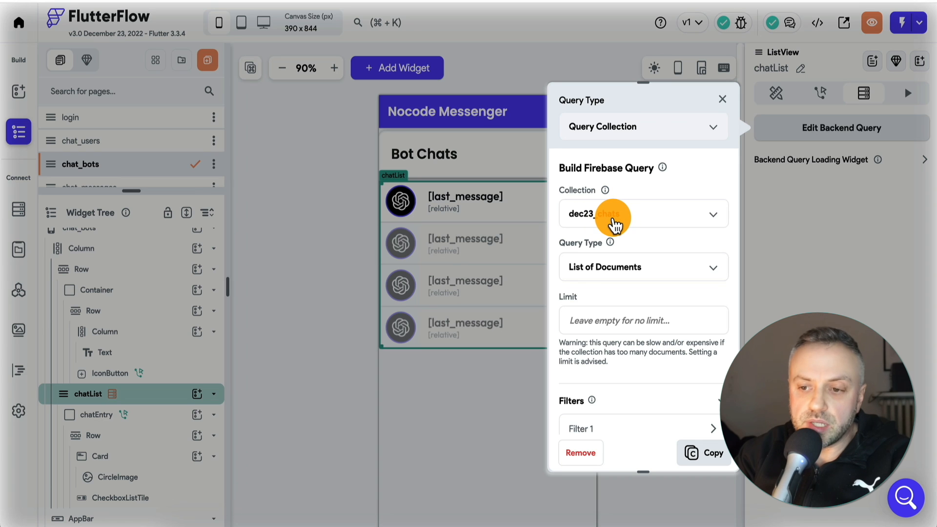
{"action": "scroll", "coordinate": [607, 283], "scroll_direction": "down", "scroll_amount": 3}
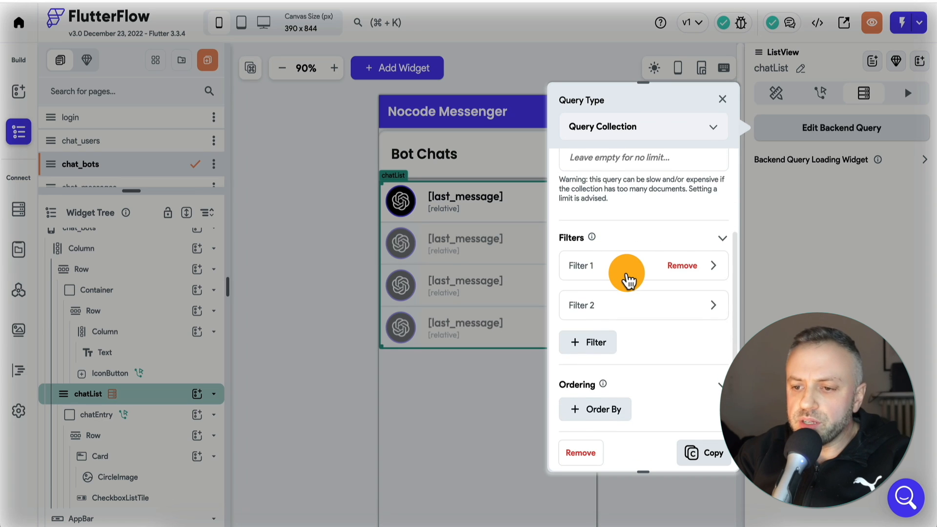
{"action": "left_click", "coordinate": [627, 276]}
{"action": "scroll", "coordinate": [627, 275], "scroll_direction": "down", "scroll_amount": 3}
{"action": "scroll", "coordinate": [628, 274], "scroll_direction": "up", "scroll_amount": 1}
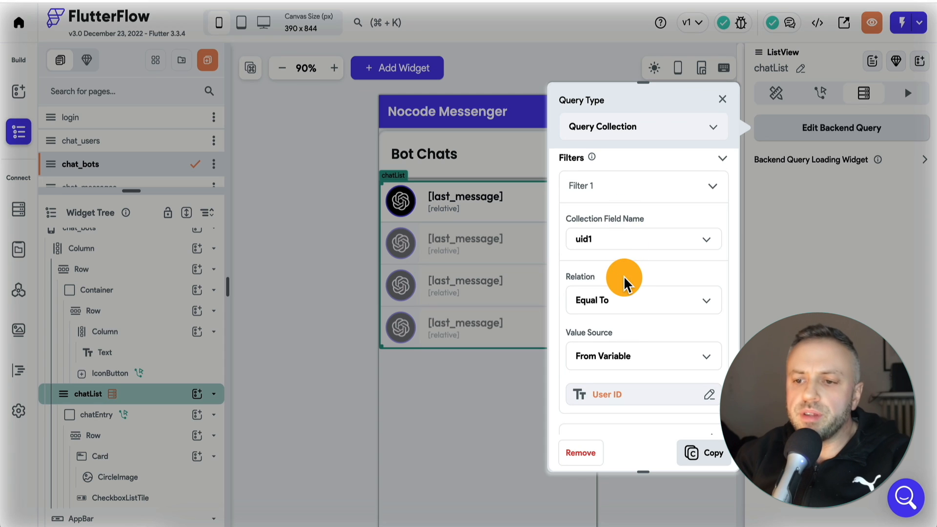
Examine the Filter 2 settings in chatList's backend query and leave the query editor
{"action": "left_click", "coordinate": [626, 191]}
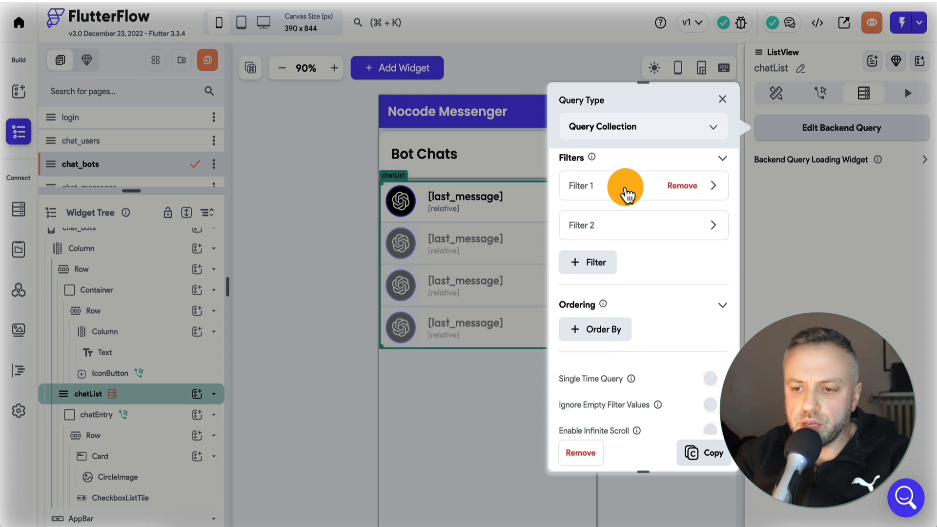
{"action": "left_click", "coordinate": [616, 230]}
{"action": "scroll", "coordinate": [620, 254], "scroll_direction": "down", "scroll_amount": 2}
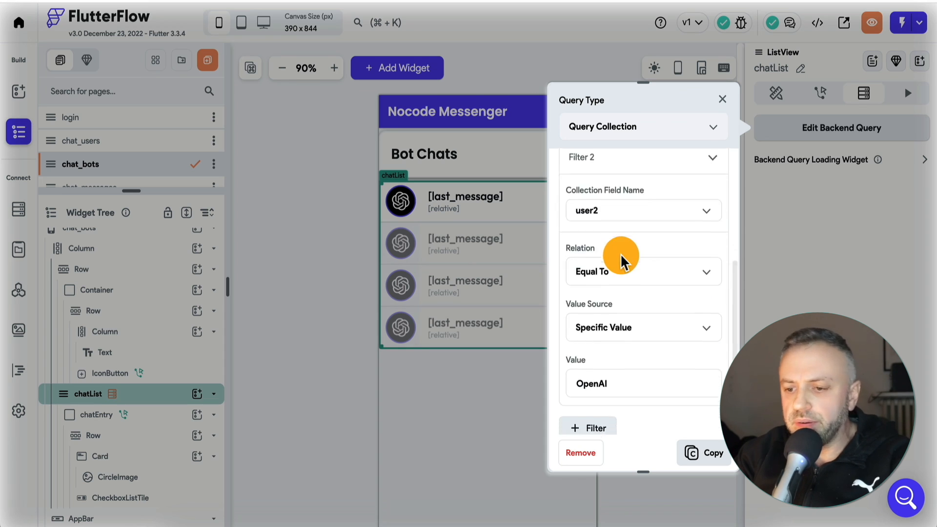
{"action": "scroll", "coordinate": [623, 259], "scroll_direction": "up", "scroll_amount": 2}
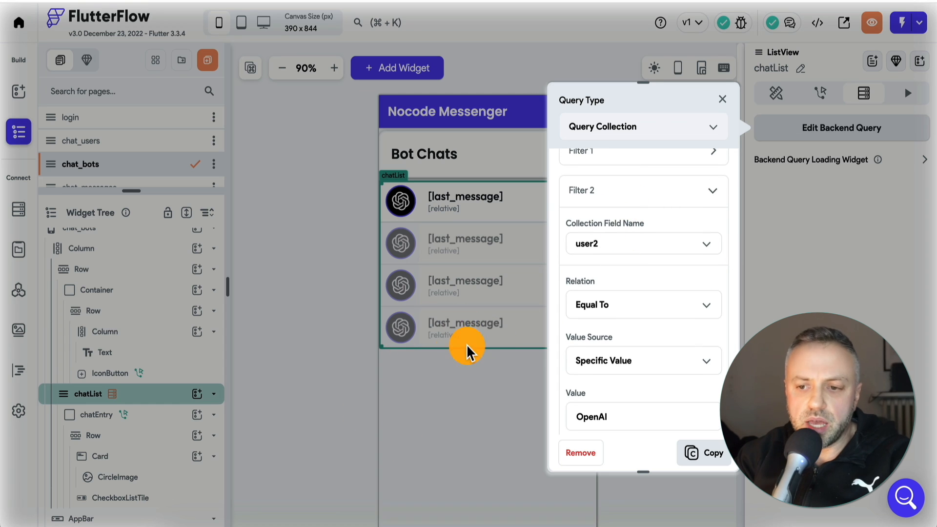
{"action": "left_click", "coordinate": [622, 200]}
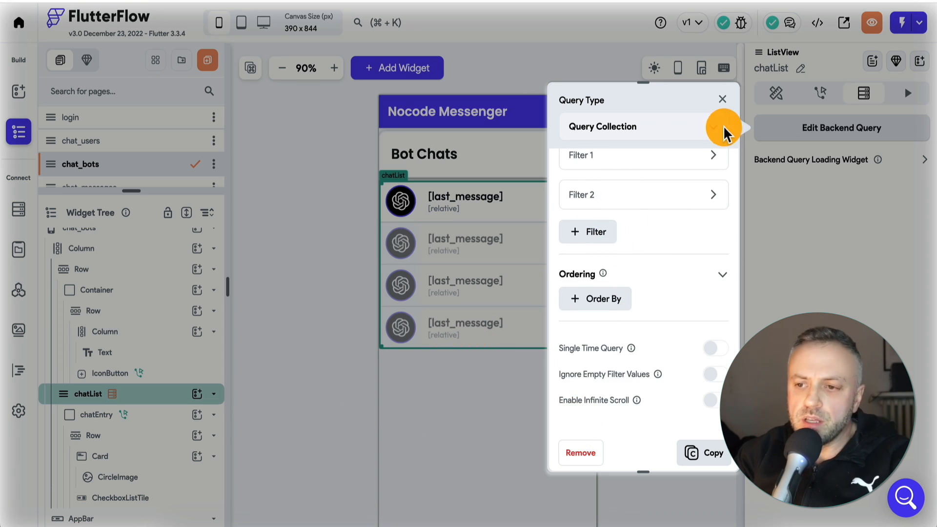
{"action": "left_click", "coordinate": [722, 100]}
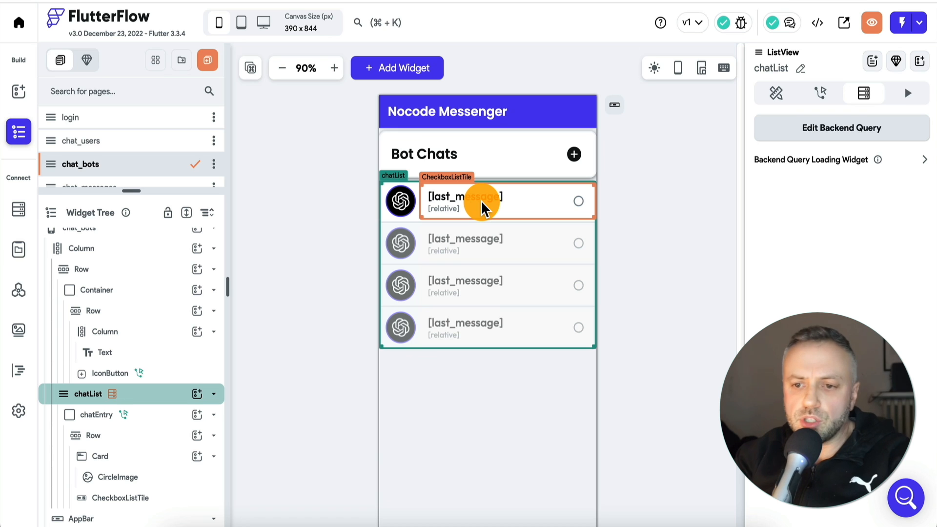
Examine the properties of the CheckboxListTile in chatList, including the variables behind its title and subtitle
{"action": "left_click", "coordinate": [451, 215]}
{"action": "scroll", "coordinate": [784, 257], "scroll_direction": "down", "scroll_amount": 10}
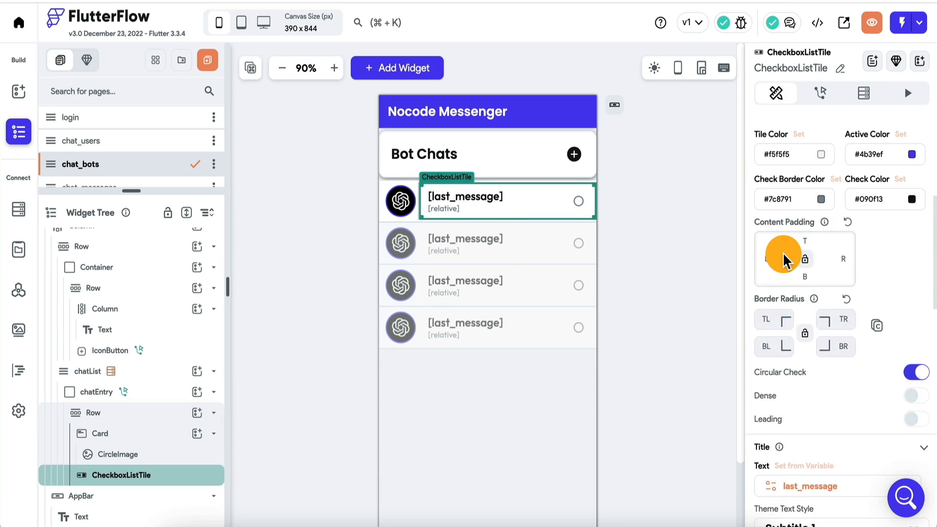
{"action": "scroll", "coordinate": [813, 388], "scroll_direction": "down", "scroll_amount": 9}
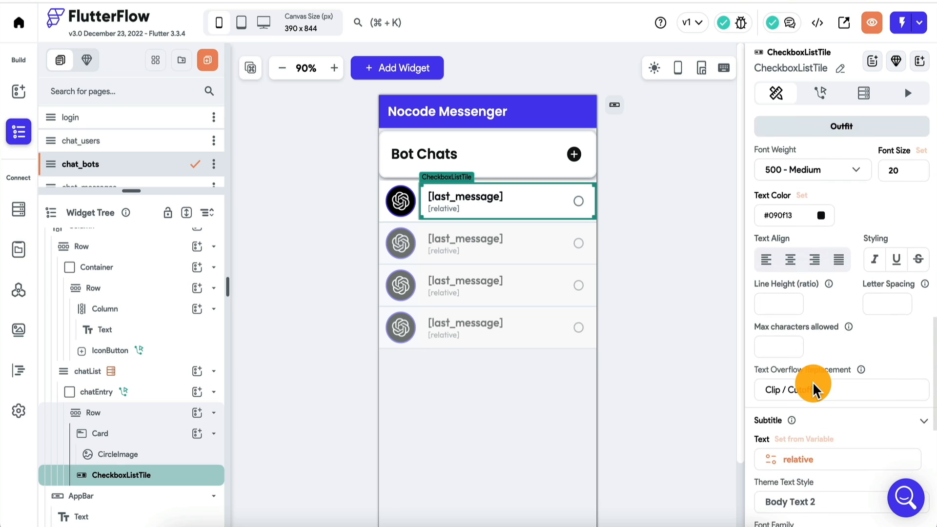
{"action": "scroll", "coordinate": [813, 389], "scroll_direction": "down", "scroll_amount": 3}
{"action": "scroll", "coordinate": [809, 343], "scroll_direction": "up", "scroll_amount": 7}
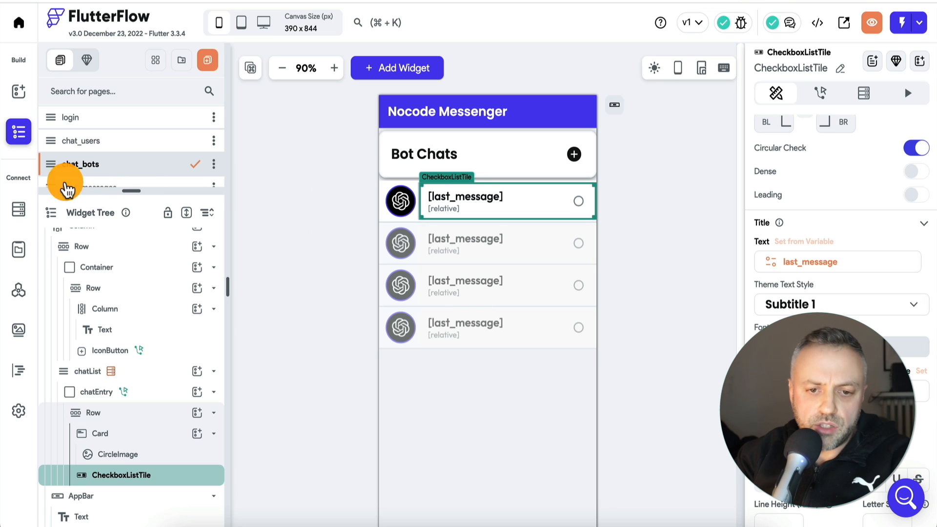
Review the fields of the dec23_chats Firestore schema and return to the chat_bots page
{"action": "left_click", "coordinate": [22, 209]}
{"action": "left_click", "coordinate": [124, 153]}
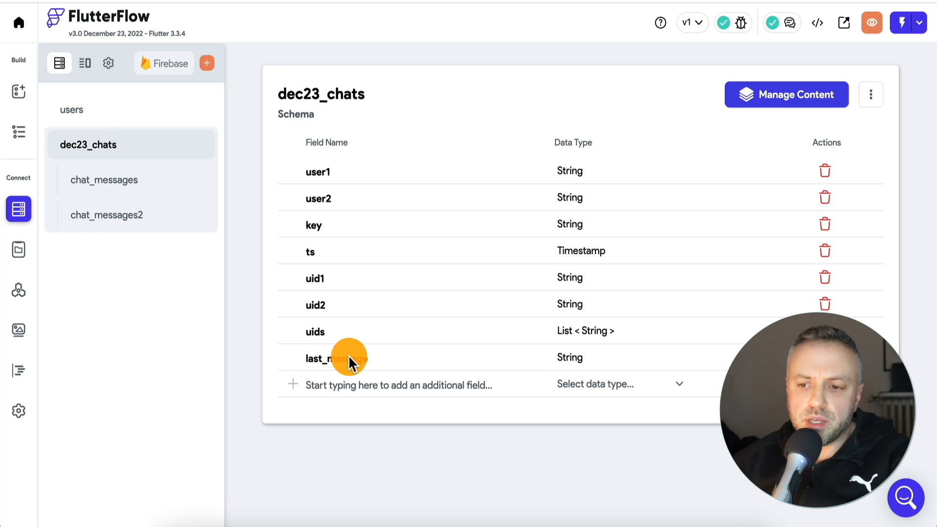
{"action": "left_click", "coordinate": [18, 134]}
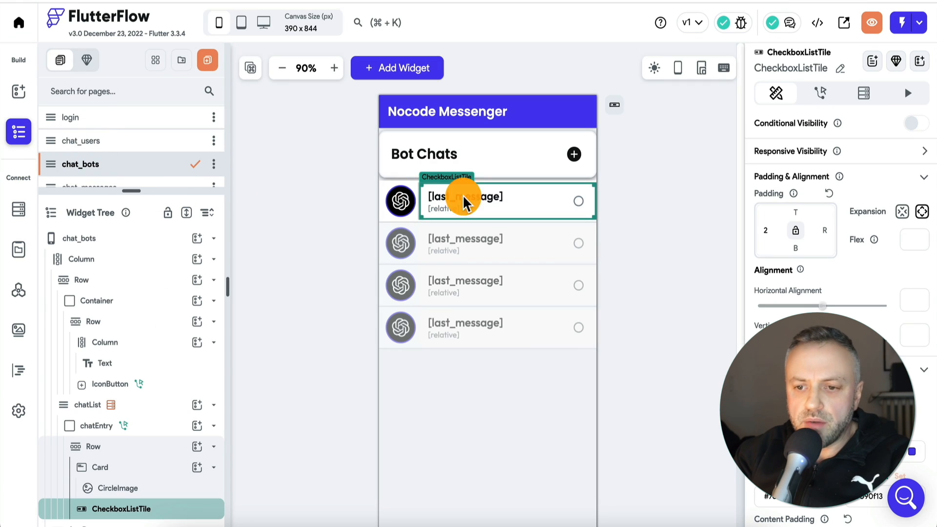
Enlarge the page list, open the chat_messages page and switch off the Empty List Widget preview of its ListView
{"action": "left_click_drag", "start_coordinate": [146, 191], "coordinate": [148, 261]}
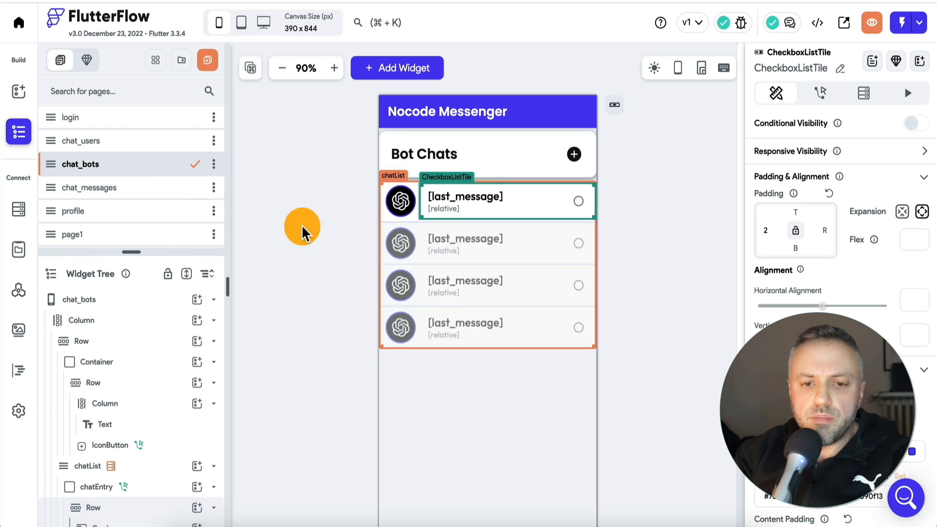
{"action": "left_click", "coordinate": [123, 189]}
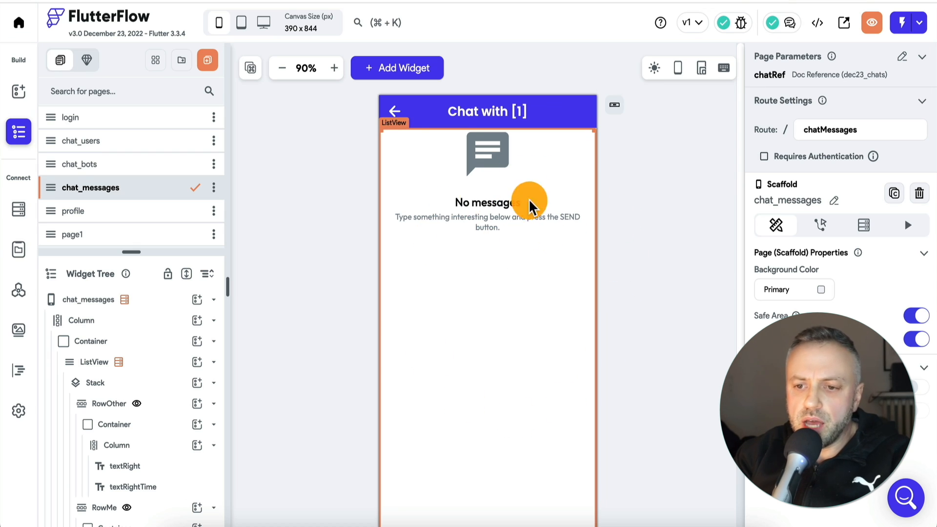
{"action": "left_click", "coordinate": [494, 205]}
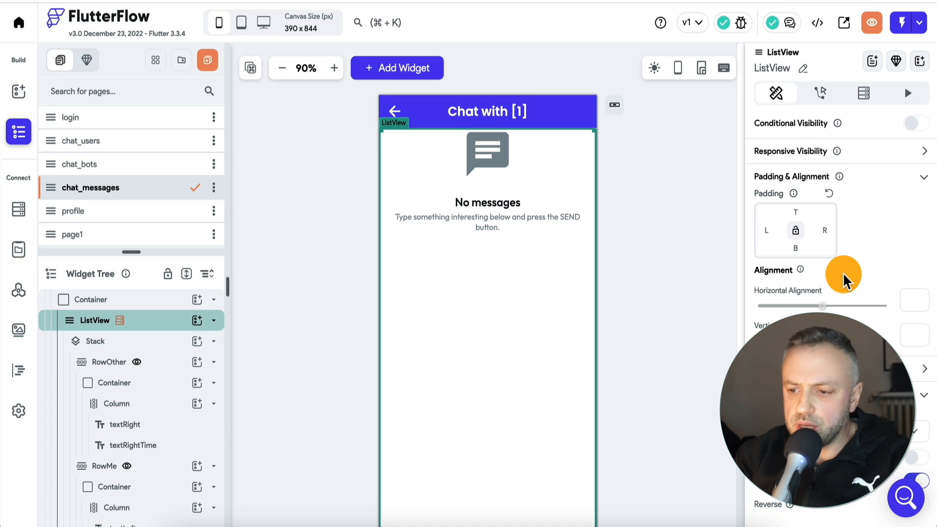
{"action": "scroll", "coordinate": [847, 280], "scroll_direction": "down", "scroll_amount": 2}
{"action": "left_click", "coordinate": [927, 314]}
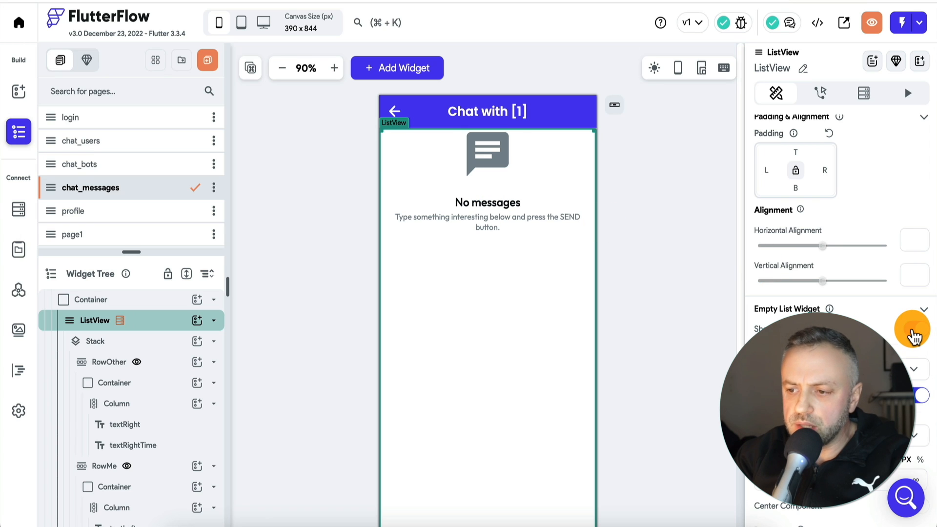
{"action": "left_click", "coordinate": [913, 336]}
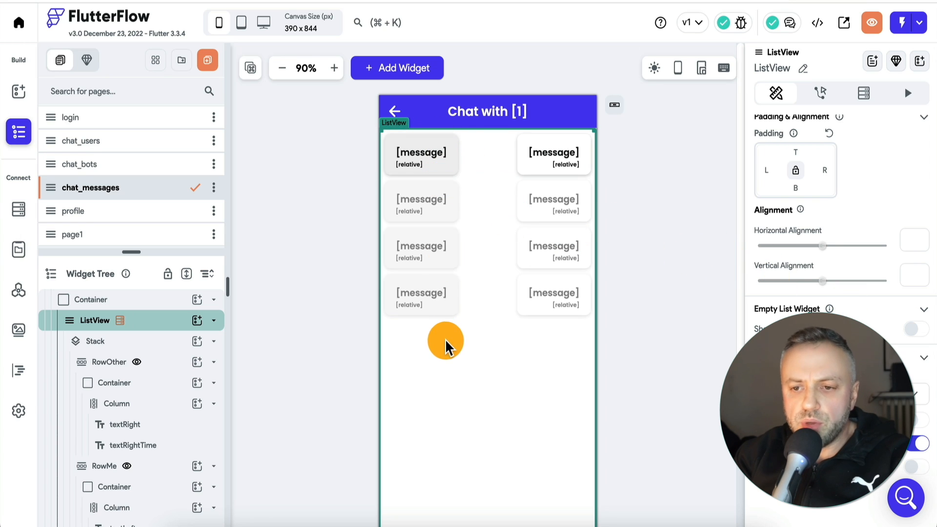
Examine the chat_messages widget tree, covering the ListView's Stack with RowOther and RowMe and the message input and button widgets
{"action": "scroll", "coordinate": [125, 334], "scroll_direction": "down", "scroll_amount": 3}
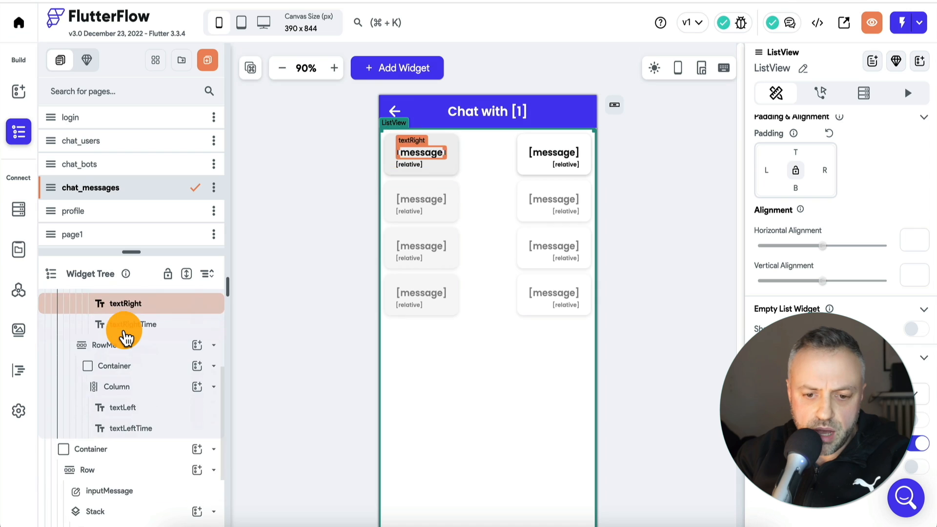
{"action": "scroll", "coordinate": [125, 338], "scroll_direction": "down", "scroll_amount": 2}
{"action": "scroll", "coordinate": [126, 338], "scroll_direction": "up", "scroll_amount": 3}
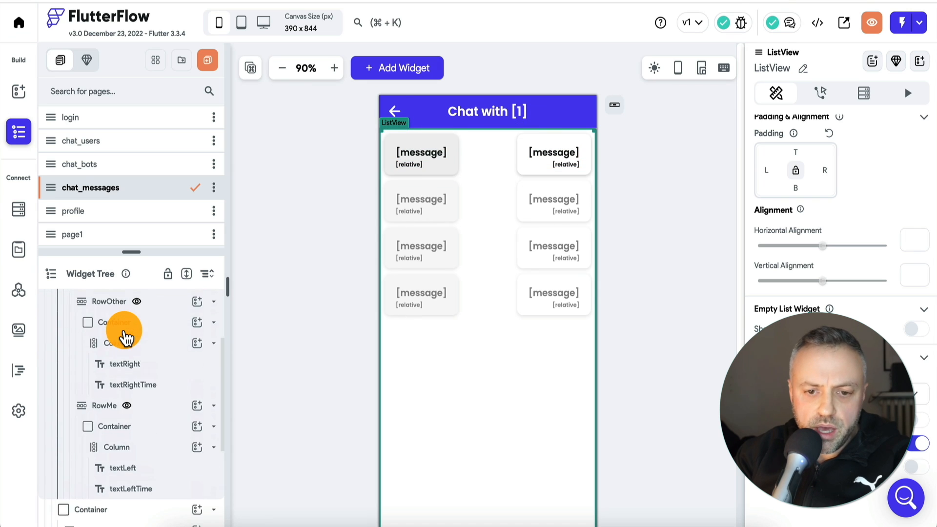
{"action": "scroll", "coordinate": [125, 349], "scroll_direction": "up", "scroll_amount": 2}
{"action": "scroll", "coordinate": [90, 331], "scroll_direction": "up", "scroll_amount": 1}
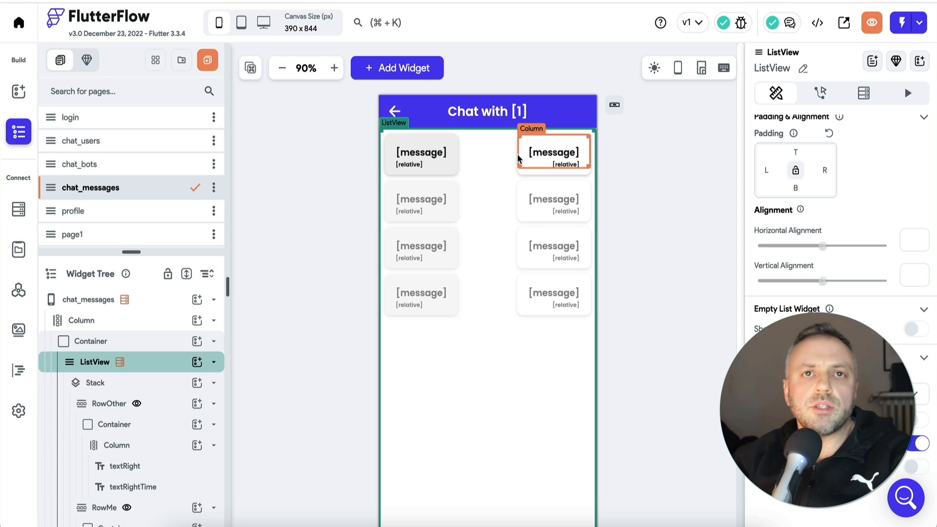
{"action": "left_click", "coordinate": [503, 161]}
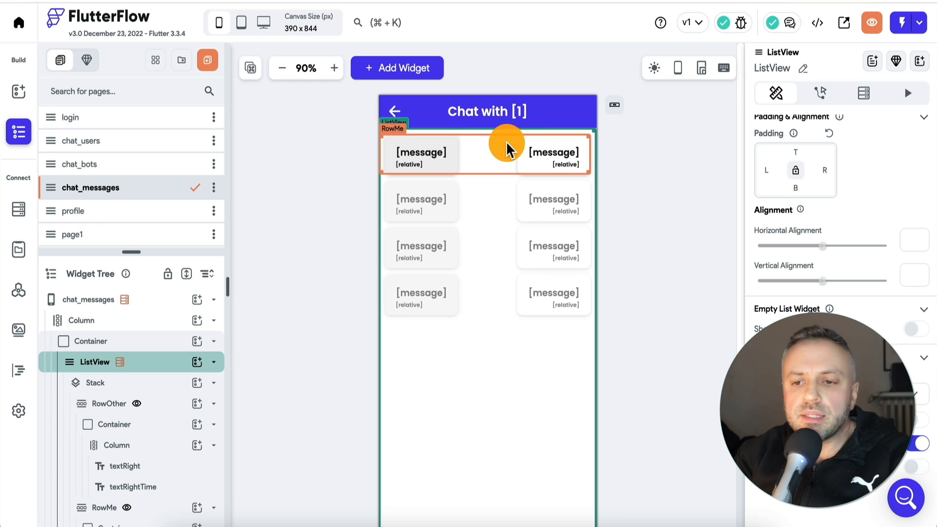
{"action": "scroll", "coordinate": [151, 341], "scroll_direction": "down", "scroll_amount": 3}
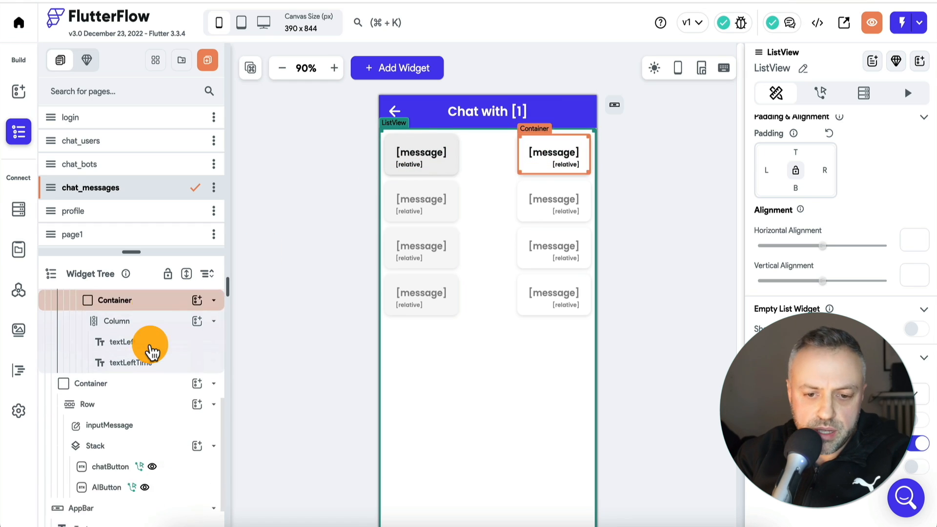
{"action": "scroll", "coordinate": [151, 347], "scroll_direction": "up", "scroll_amount": 2}
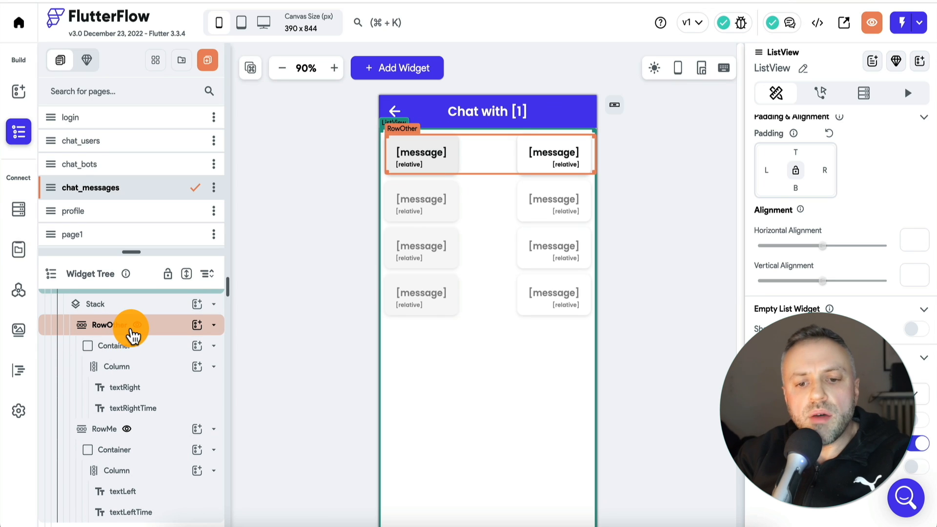
Compare the Main Axis Alignment settings of the RowOther and RowMe rows
{"action": "left_click", "coordinate": [160, 328]}
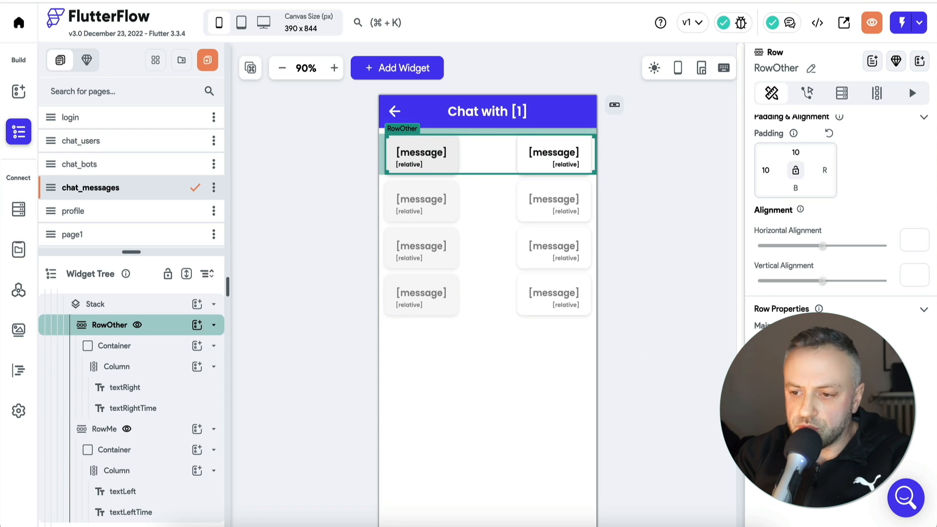
{"action": "left_click", "coordinate": [765, 382]}
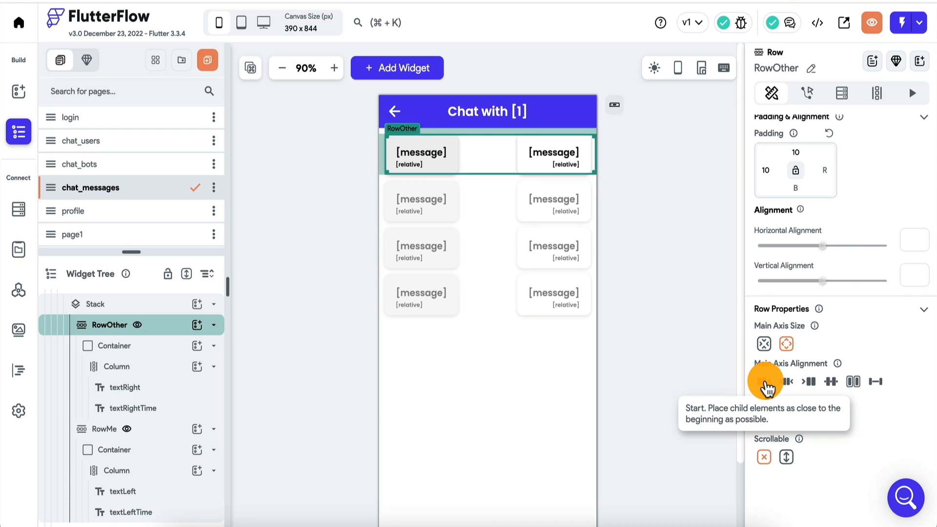
{"action": "left_click", "coordinate": [149, 430]}
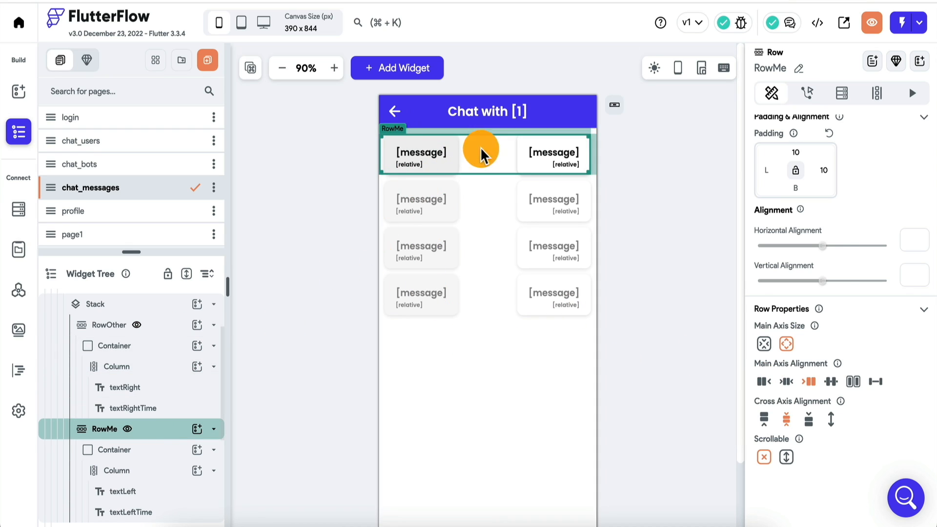
{"action": "left_click", "coordinate": [157, 433]}
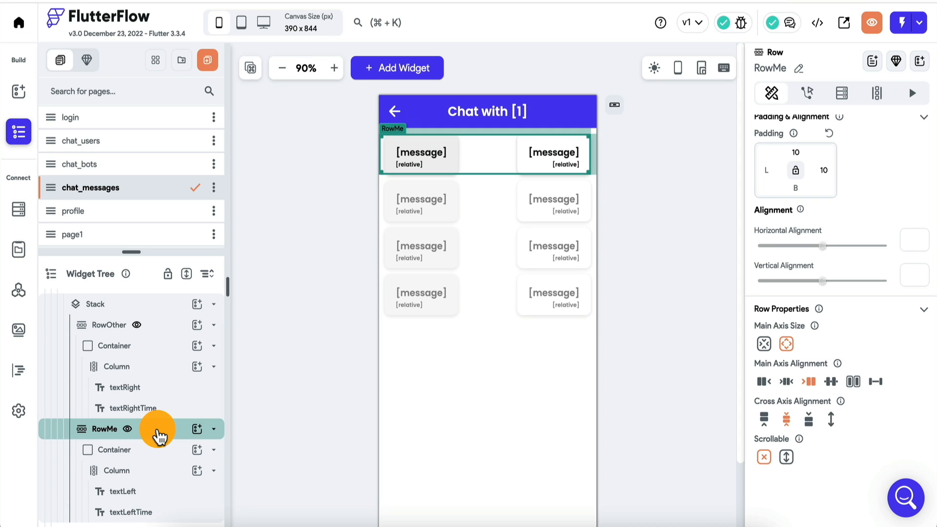
Examine the Conditional Visibility conditions of RowOther, including both compared values, and of RowMe
{"action": "left_click", "coordinate": [151, 329]}
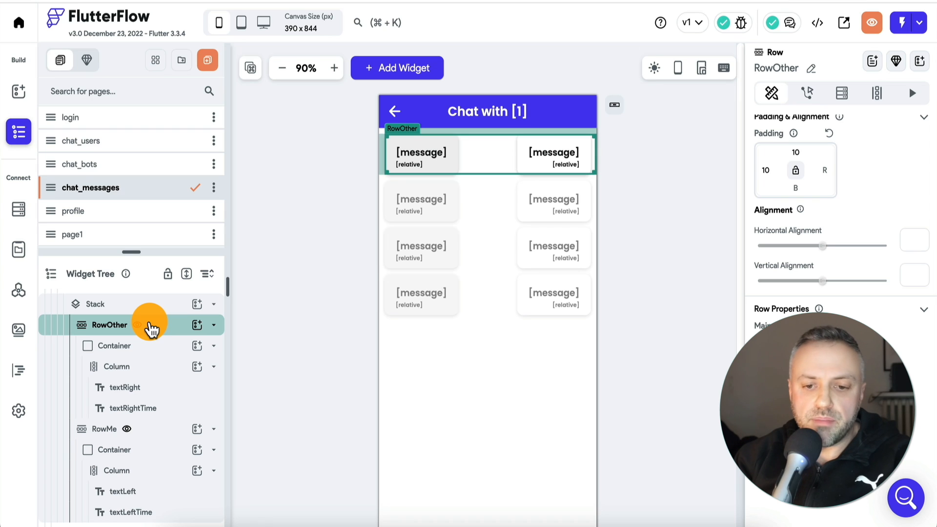
{"action": "scroll", "coordinate": [834, 206], "scroll_direction": "up", "scroll_amount": 1}
{"action": "left_click", "coordinate": [888, 125]}
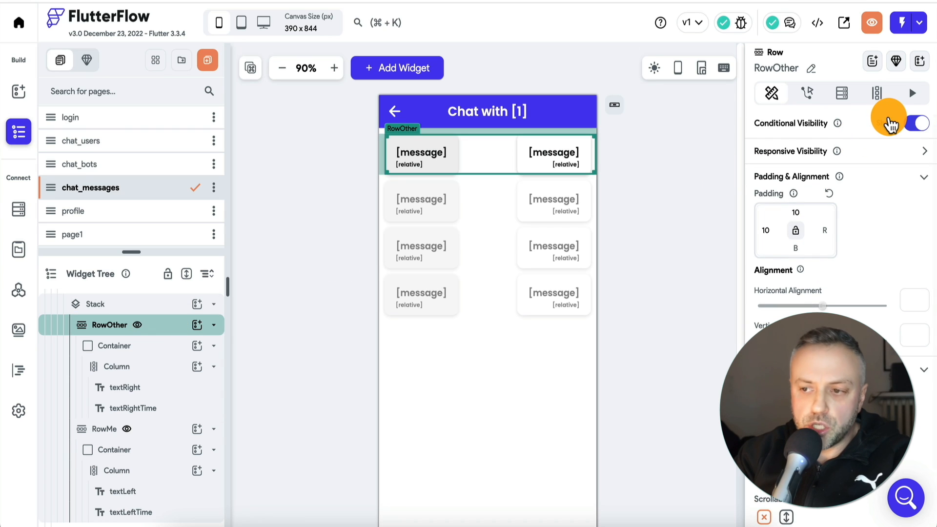
{"action": "left_click", "coordinate": [887, 124]}
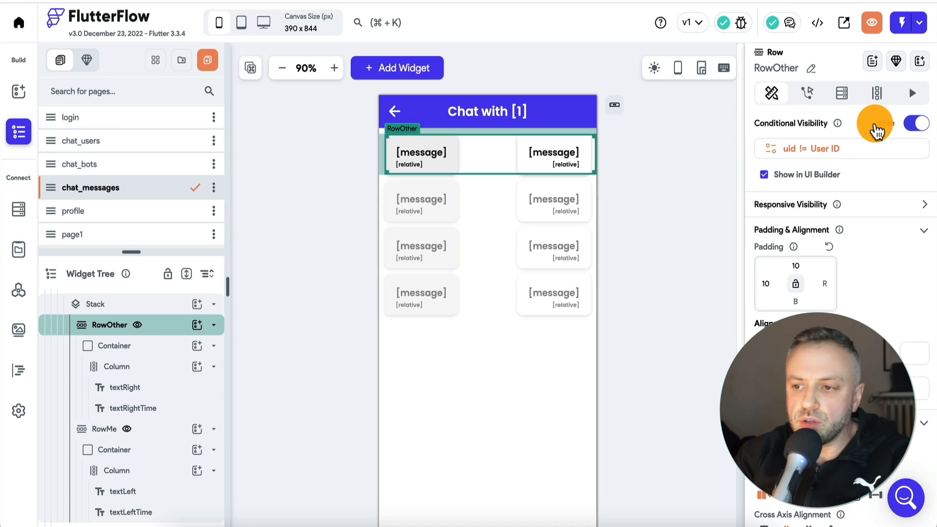
{"action": "left_click", "coordinate": [798, 149]}
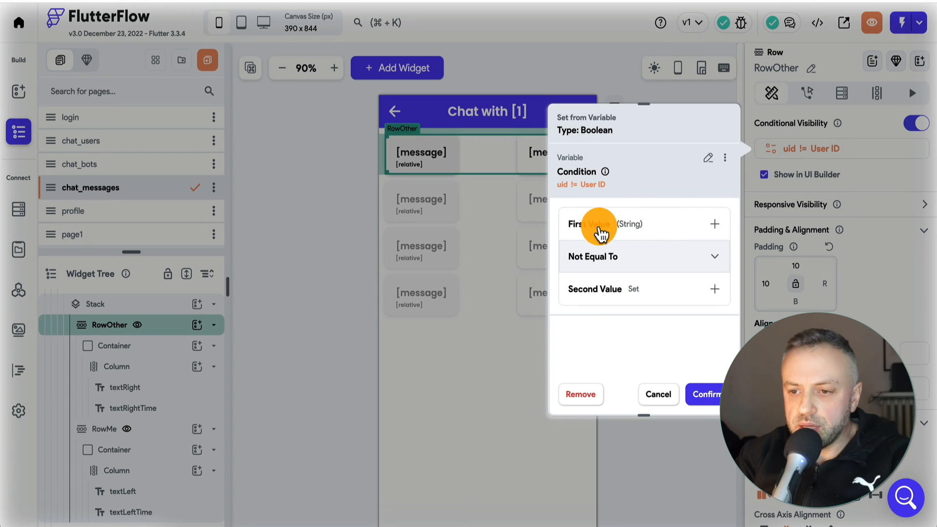
{"action": "left_click", "coordinate": [636, 228]}
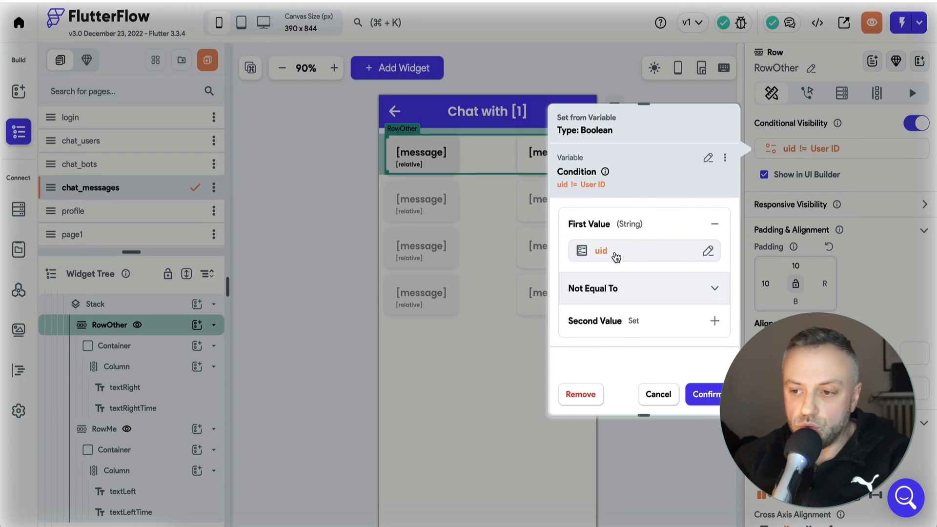
{"action": "left_click", "coordinate": [642, 322]}
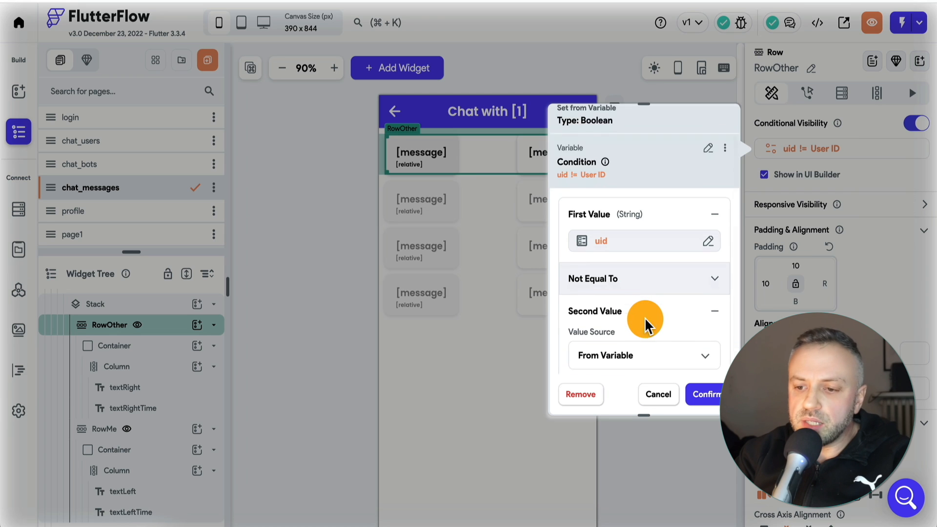
{"action": "left_click", "coordinate": [634, 335]}
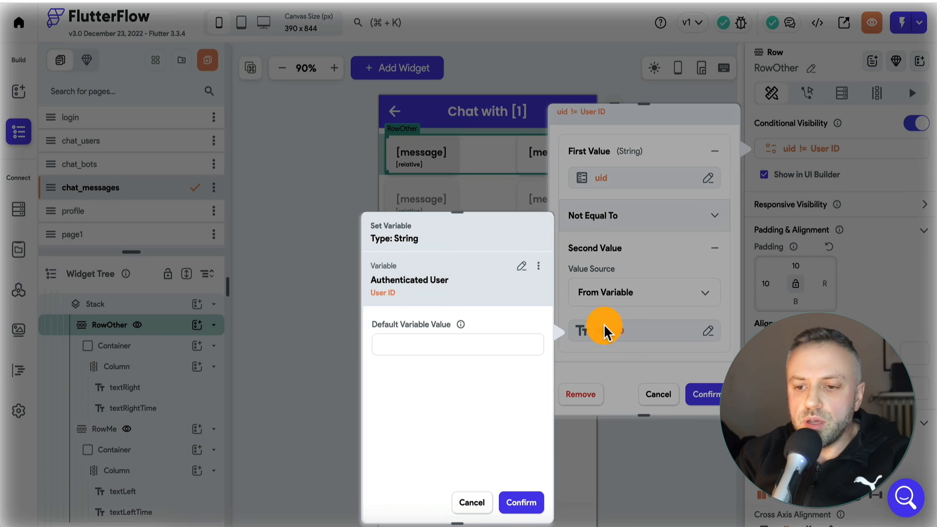
{"action": "left_click", "coordinate": [481, 498]}
{"action": "left_click", "coordinate": [656, 392]}
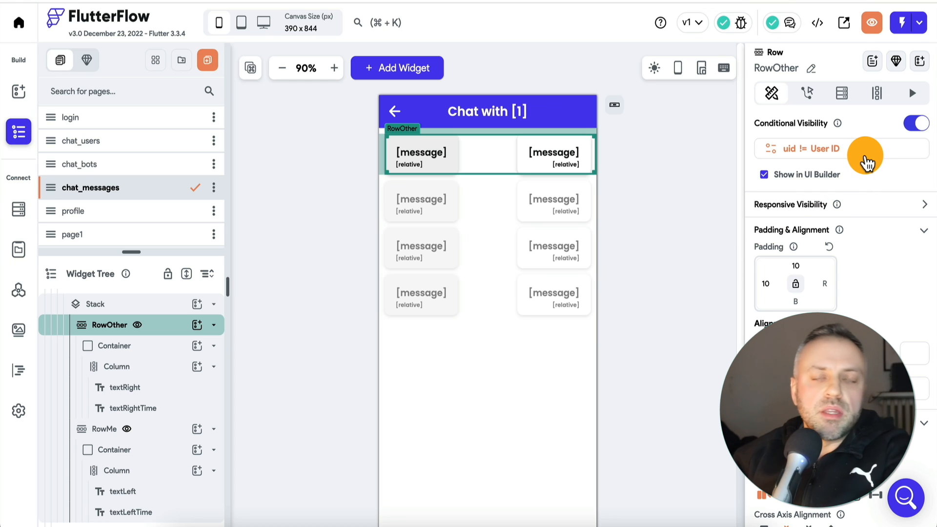
{"action": "left_click", "coordinate": [154, 429]}
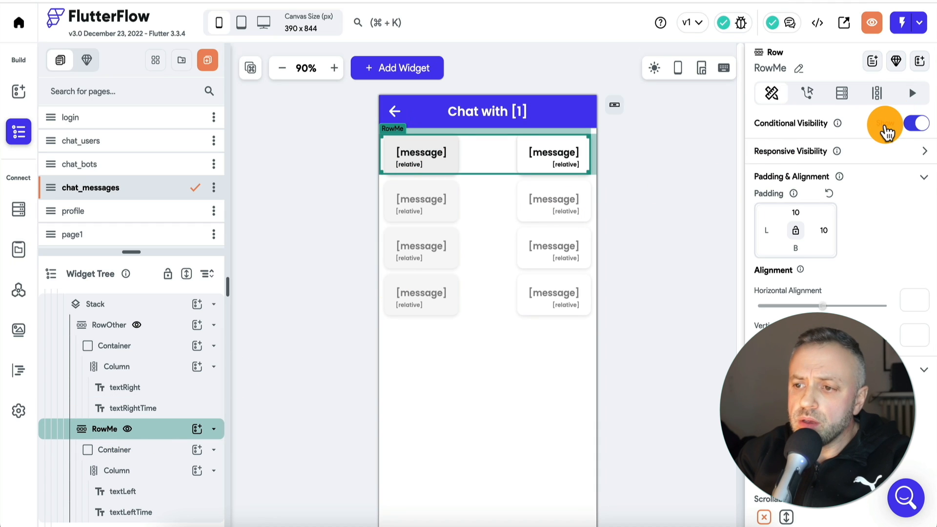
{"action": "left_click", "coordinate": [885, 128]}
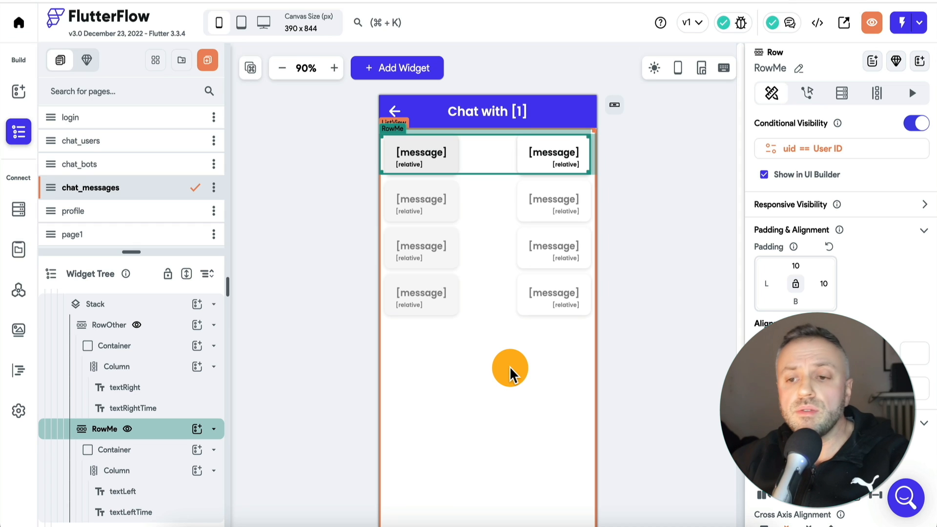
Inspect the actions of the inputMessage text field below the chat_messages list
{"action": "scroll", "coordinate": [640, 263], "scroll_direction": "down", "scroll_amount": 3}
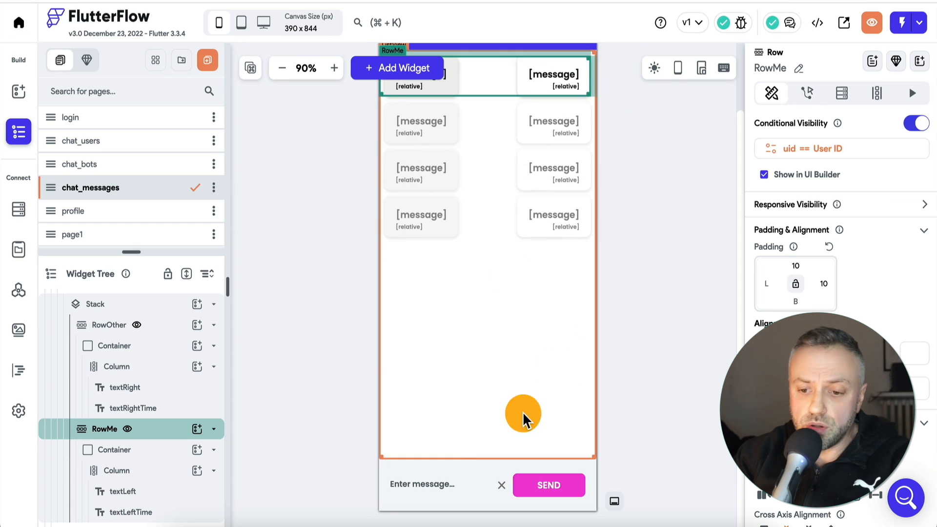
{"action": "left_click", "coordinate": [440, 487]}
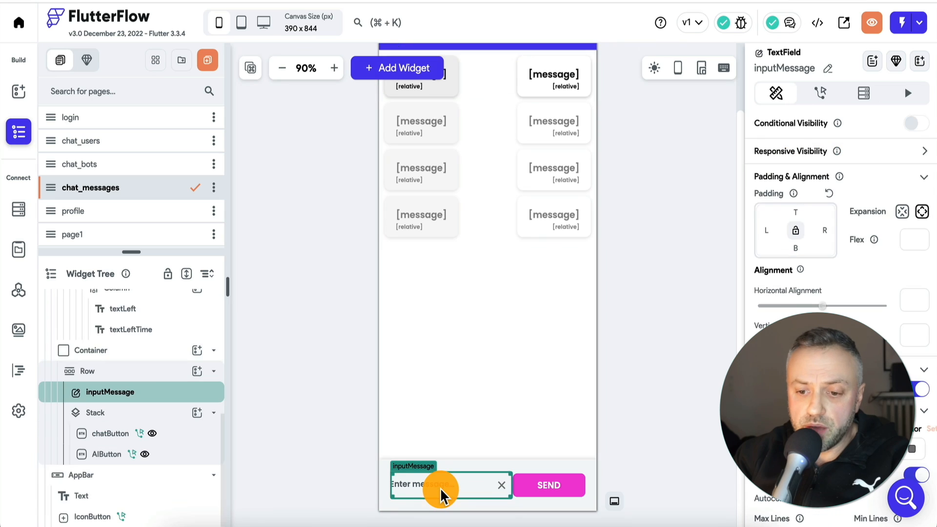
{"action": "left_click", "coordinate": [820, 93]}
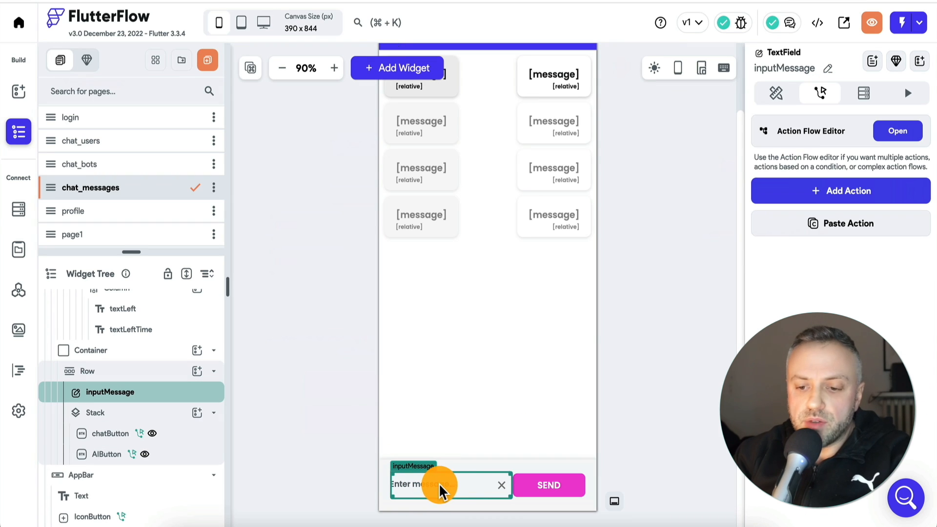
Compare the two overlapping send buttons, chatButton and AIButton, inside the message row's Stack
{"action": "left_click", "coordinate": [554, 482]}
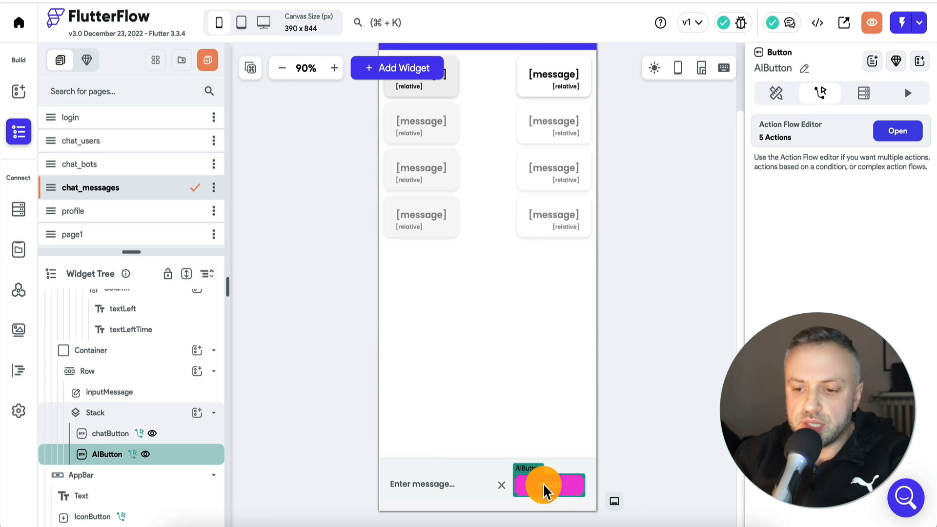
{"action": "left_click", "coordinate": [184, 439]}
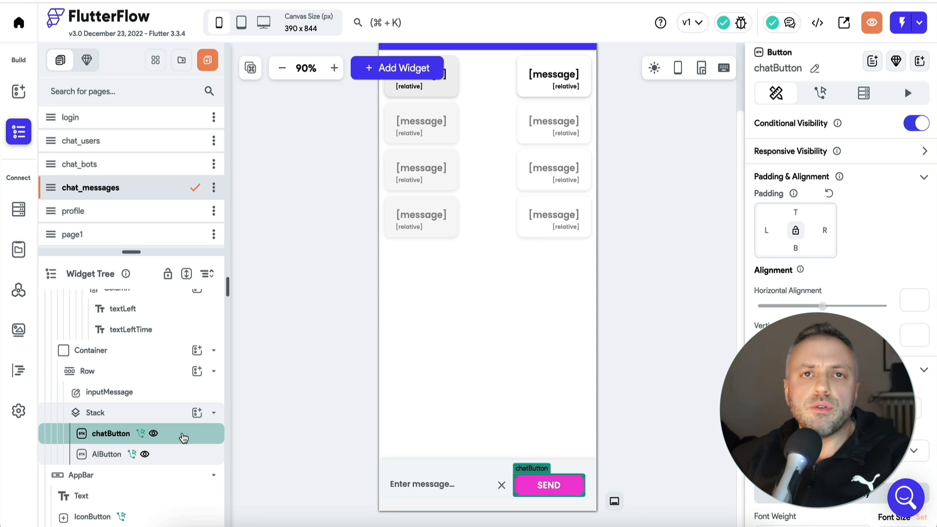
{"action": "left_click_drag", "start_coordinate": [184, 437], "coordinate": [106, 413]}
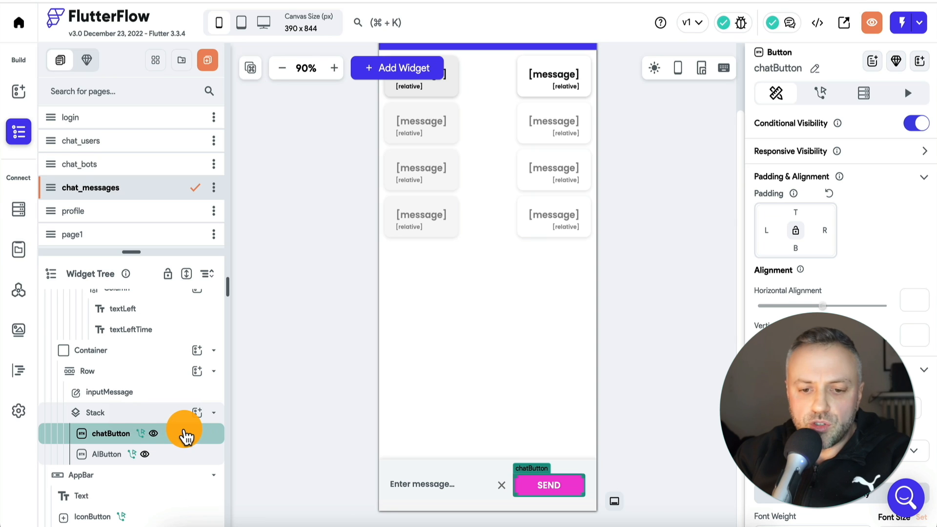
{"action": "left_click", "coordinate": [183, 462]}
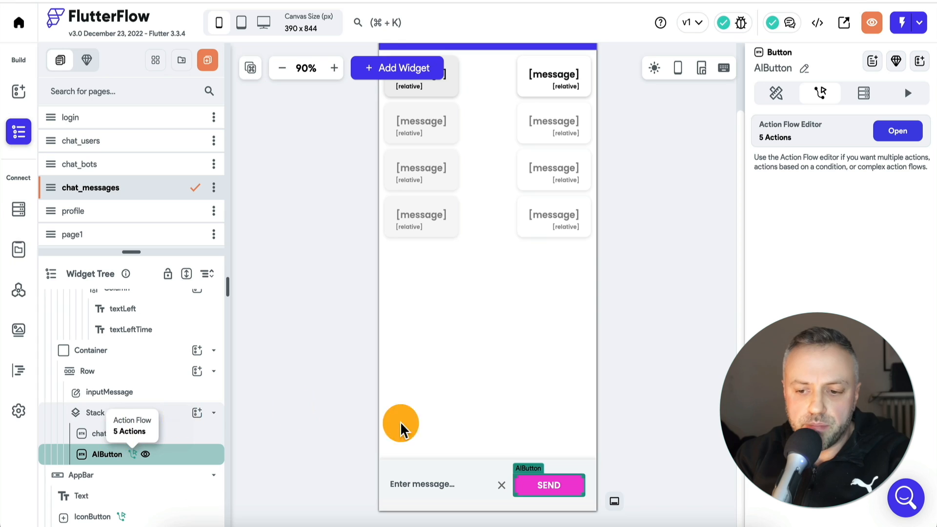
{"action": "left_click", "coordinate": [194, 437]}
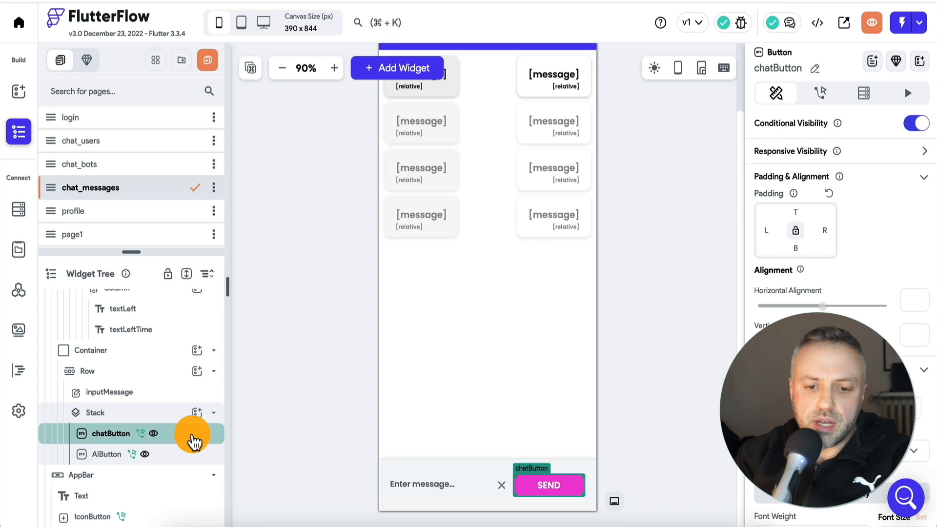
{"action": "left_click", "coordinate": [182, 458]}
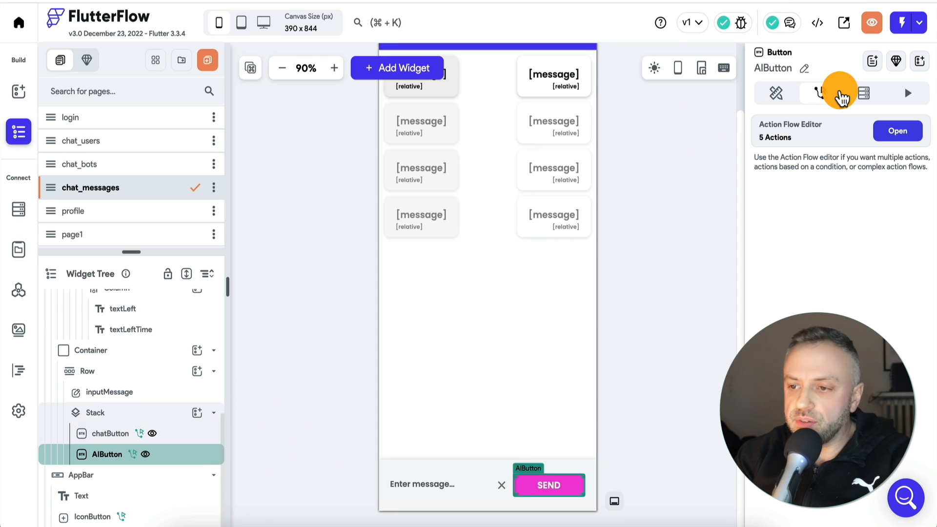
Check AIButton's Conditional Visibility condition, switching its Show in UI Builder option off and on again to reveal the button beneath
{"action": "left_click", "coordinate": [776, 93]}
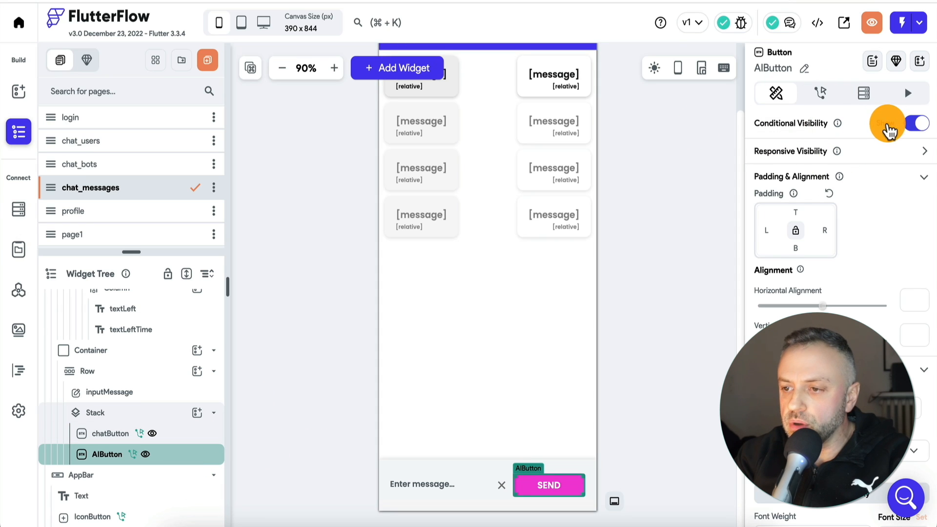
{"action": "left_click", "coordinate": [887, 124]}
{"action": "left_click", "coordinate": [764, 175]}
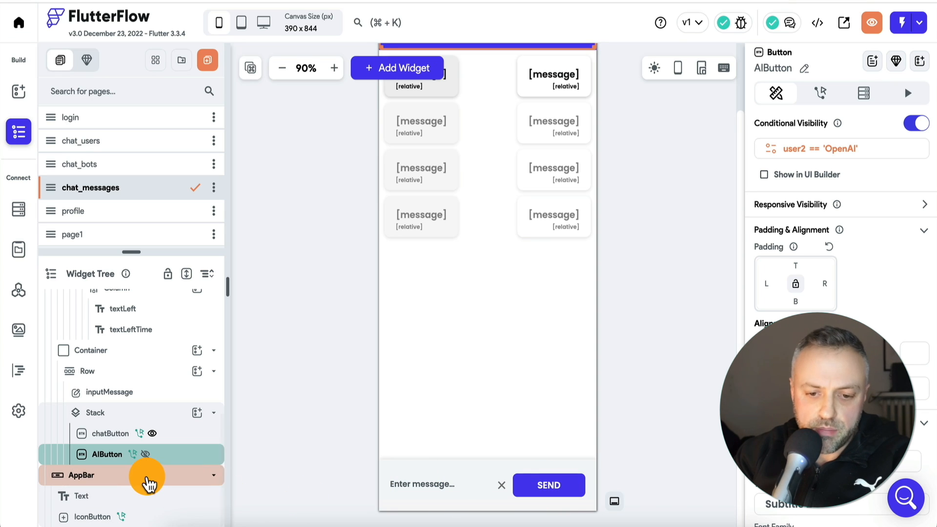
{"action": "left_click", "coordinate": [764, 175]}
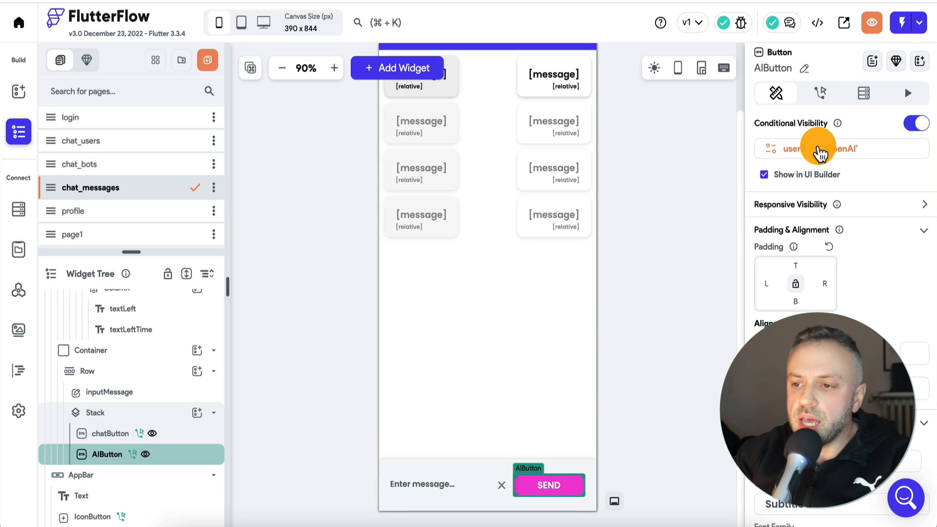
Examine AIButton's On Tap action flow, covering the Create question document action and the GPT API call with its output variable
{"action": "left_click", "coordinate": [825, 97]}
{"action": "left_click", "coordinate": [893, 129]}
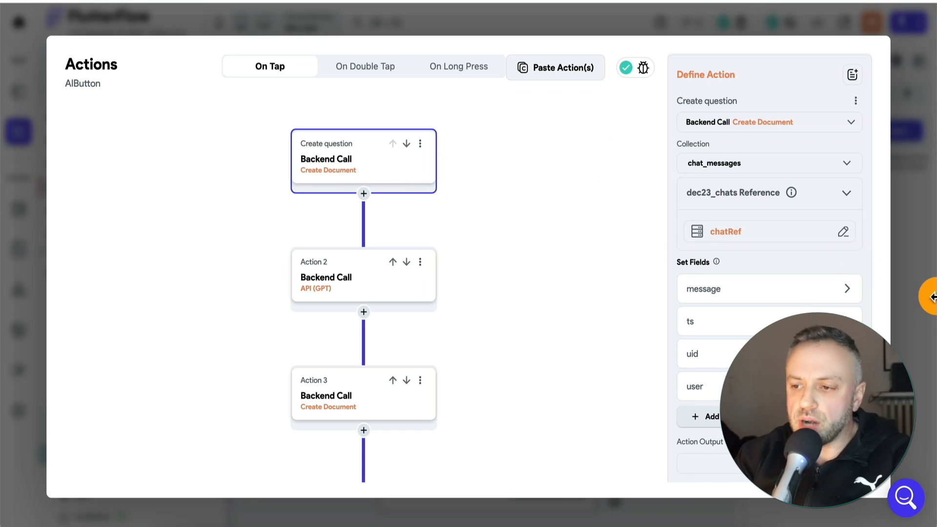
{"action": "left_click", "coordinate": [914, 299]}
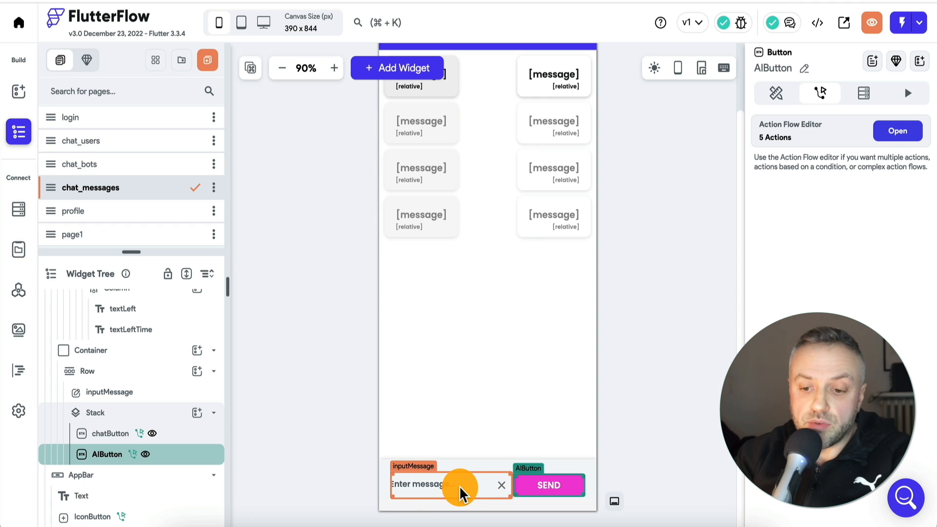
{"action": "left_click", "coordinate": [899, 131]}
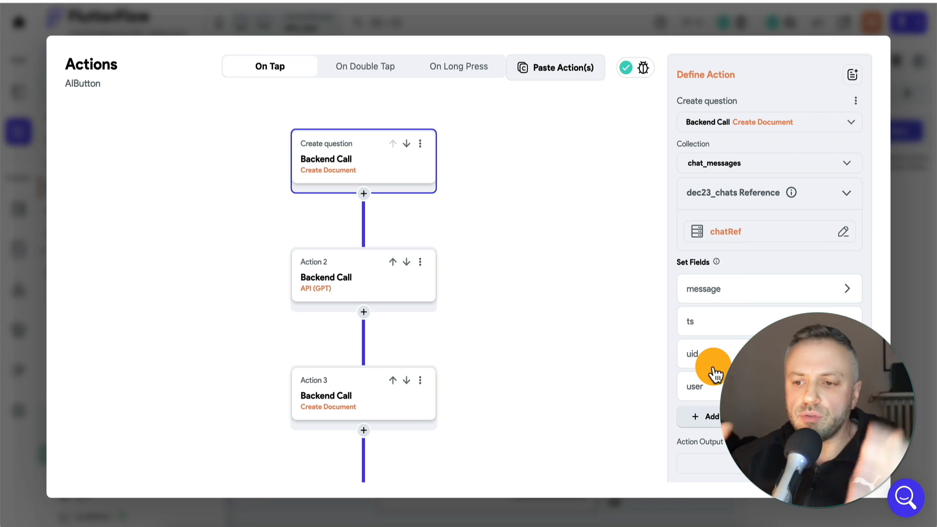
{"action": "left_click", "coordinate": [347, 283]}
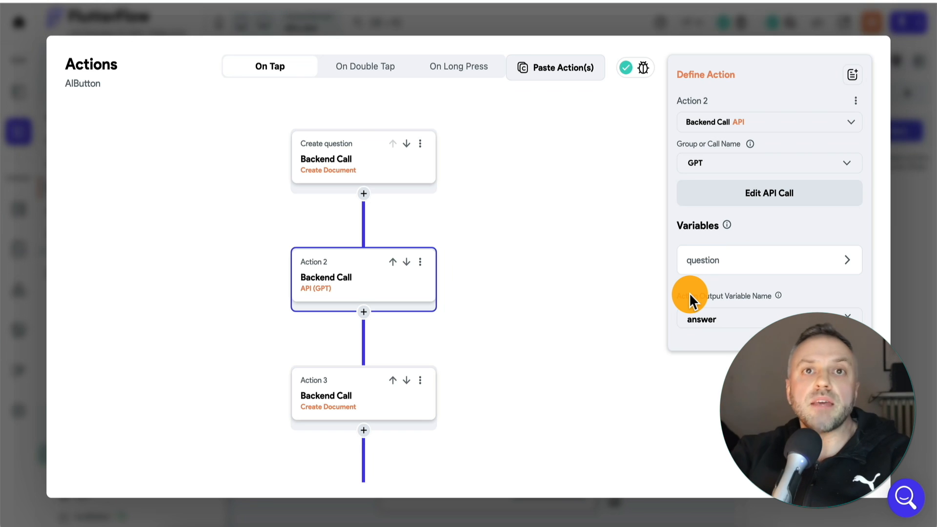
{"action": "left_click", "coordinate": [922, 236]}
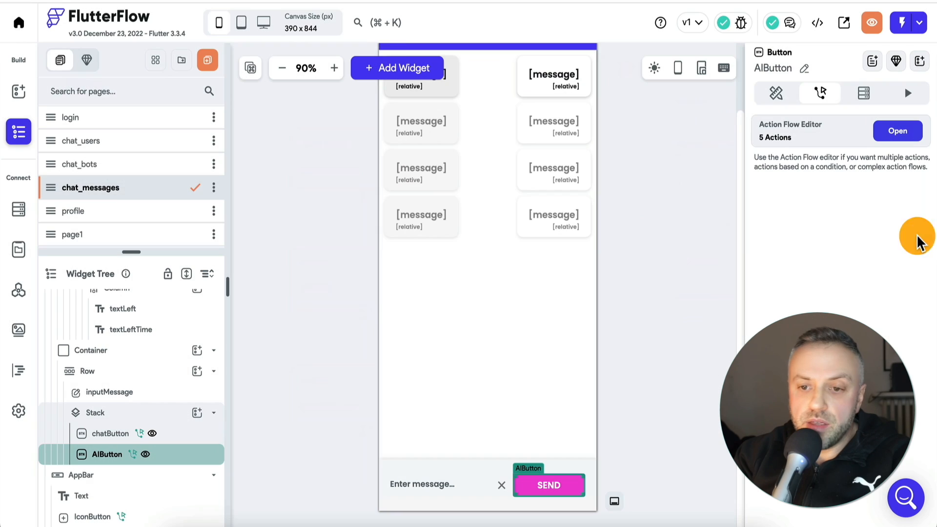
Examine the GPT API call definition, covering its headers, JSON body and question variable
{"action": "left_click", "coordinate": [20, 292]}
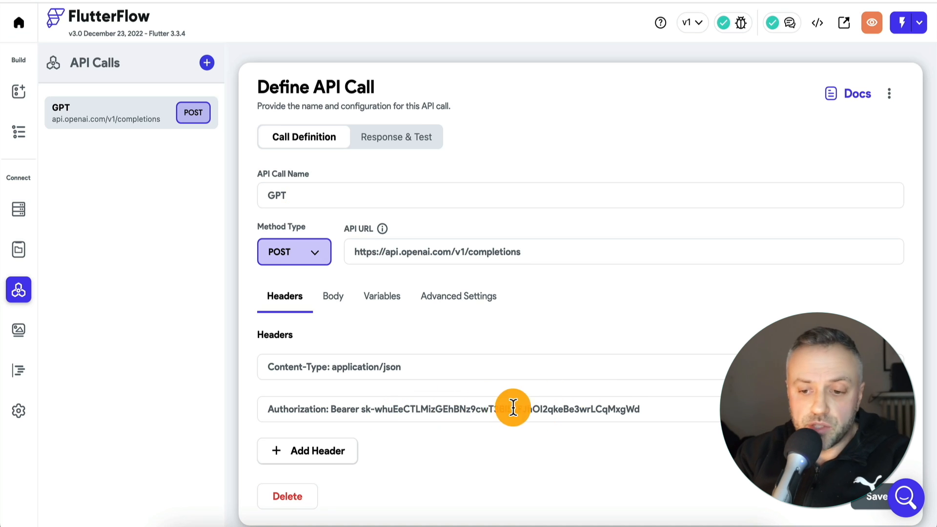
{"action": "left_click", "coordinate": [337, 301]}
{"action": "scroll", "coordinate": [331, 471], "scroll_direction": "down", "scroll_amount": 3}
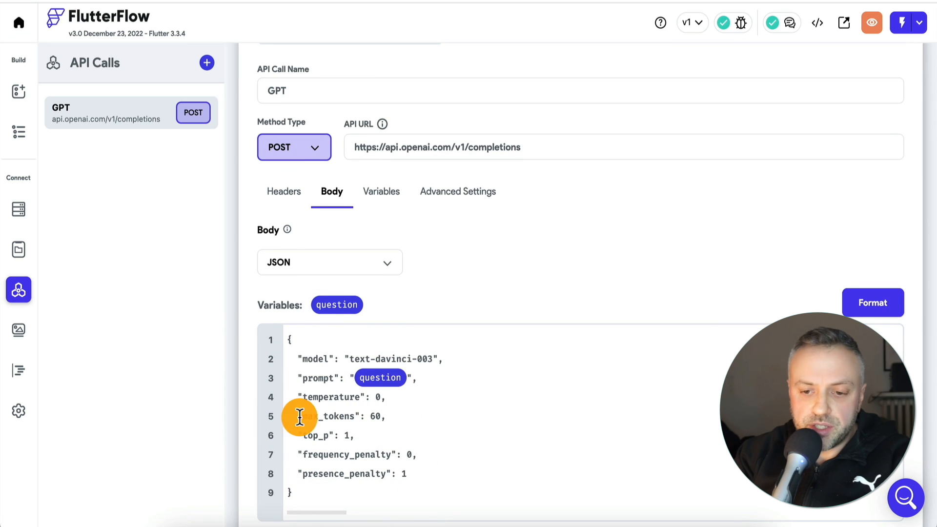
{"action": "left_click", "coordinate": [389, 200]}
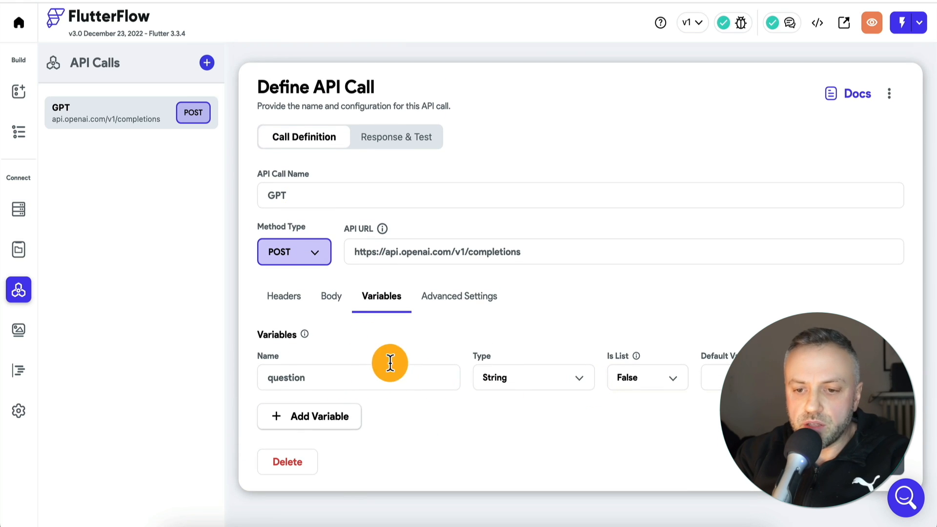
{"action": "left_click", "coordinate": [334, 300]}
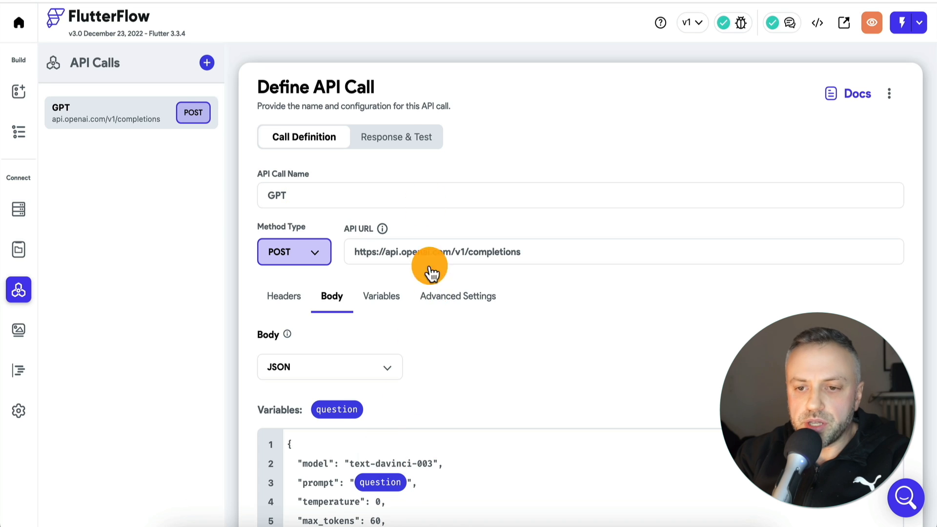
Test the GPT API call with the question "What is 1+1?" and examine the JSON response and the answer path's preview
{"action": "left_click", "coordinate": [425, 138]}
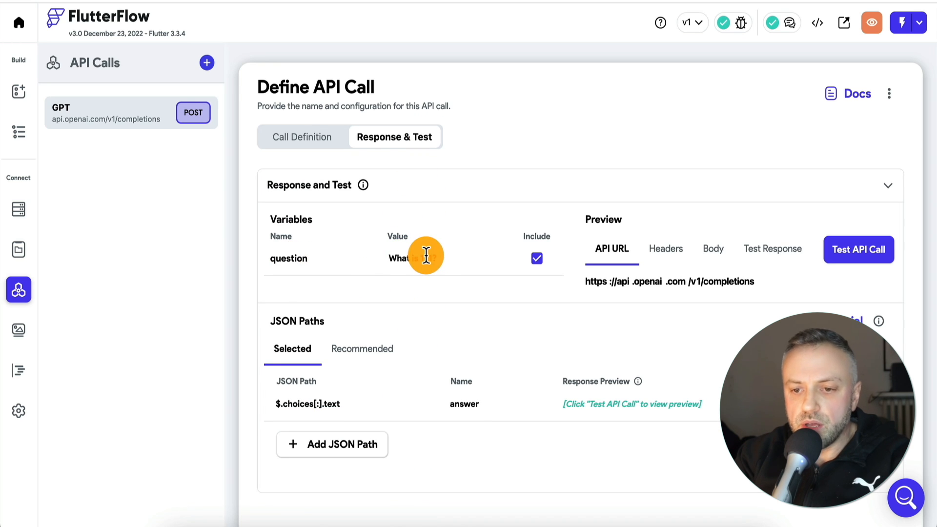
{"action": "left_click", "coordinate": [402, 257]}
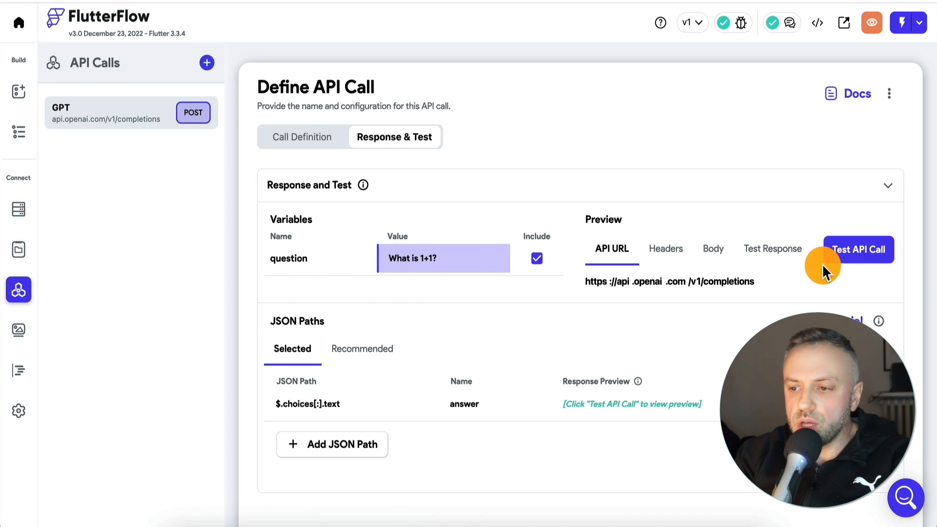
{"action": "left_click", "coordinate": [861, 255]}
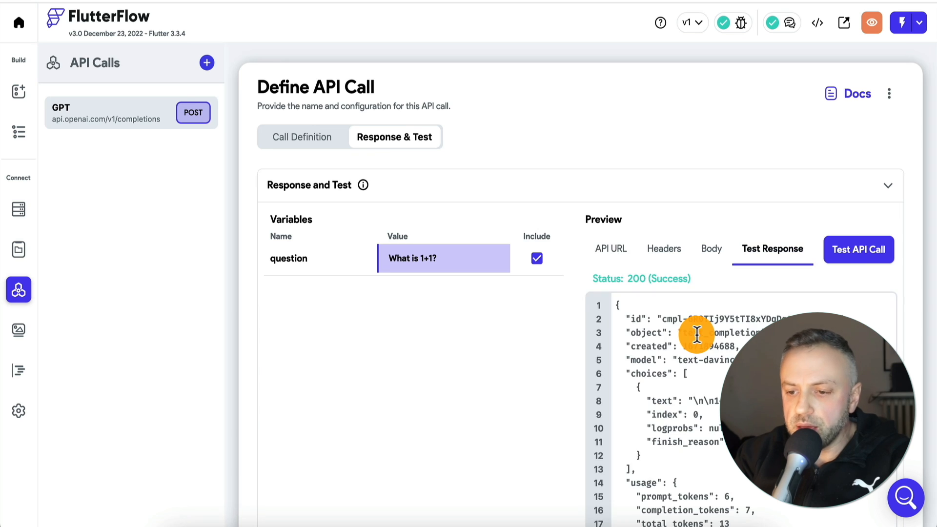
{"action": "scroll", "coordinate": [696, 331], "scroll_direction": "down", "scroll_amount": 3}
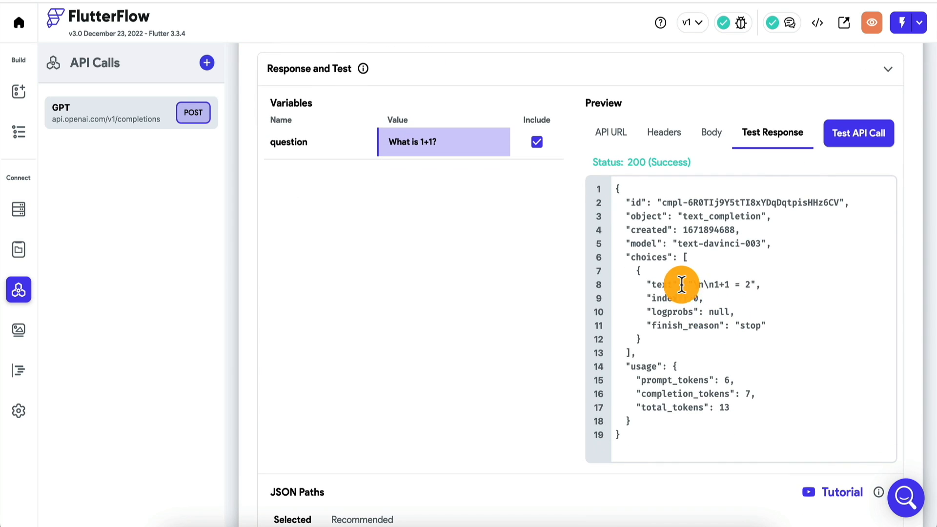
{"action": "scroll", "coordinate": [653, 398], "scroll_direction": "down", "scroll_amount": 1}
{"action": "scroll", "coordinate": [652, 393], "scroll_direction": "down", "scroll_amount": 2}
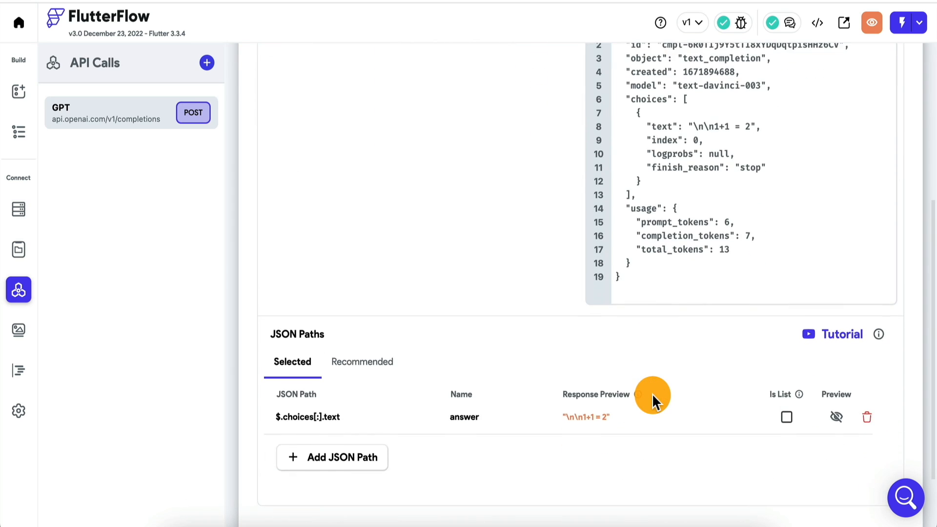
{"action": "scroll", "coordinate": [701, 351], "scroll_direction": "up", "scroll_amount": 2}
{"action": "scroll", "coordinate": [535, 322], "scroll_direction": "down", "scroll_amount": 3}
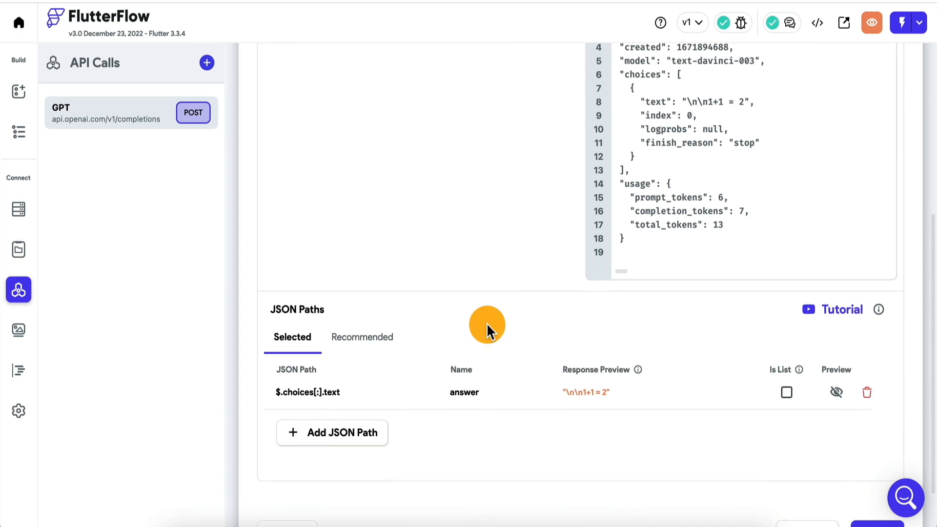
Review the recommended JSON paths of the GPT response and compare them with the selected answer path
{"action": "left_click", "coordinate": [357, 294]}
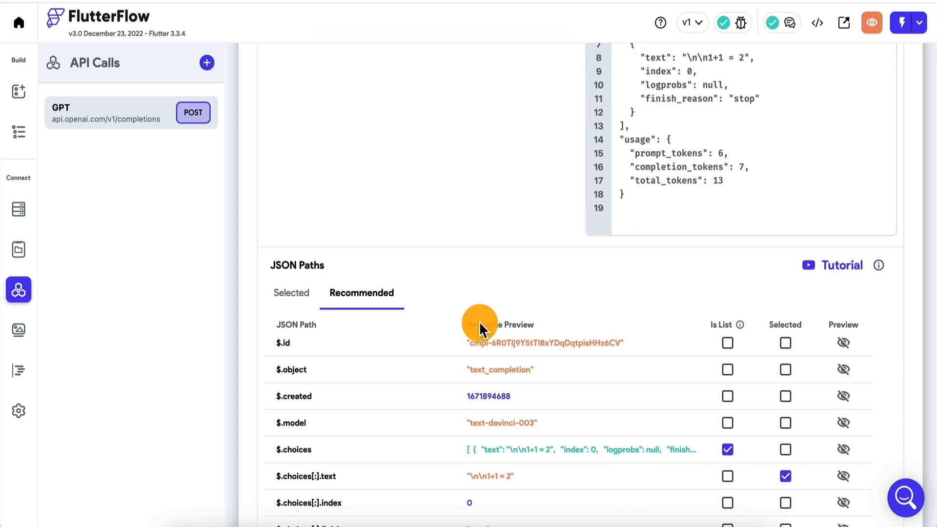
{"action": "scroll", "coordinate": [481, 326], "scroll_direction": "down", "scroll_amount": 2}
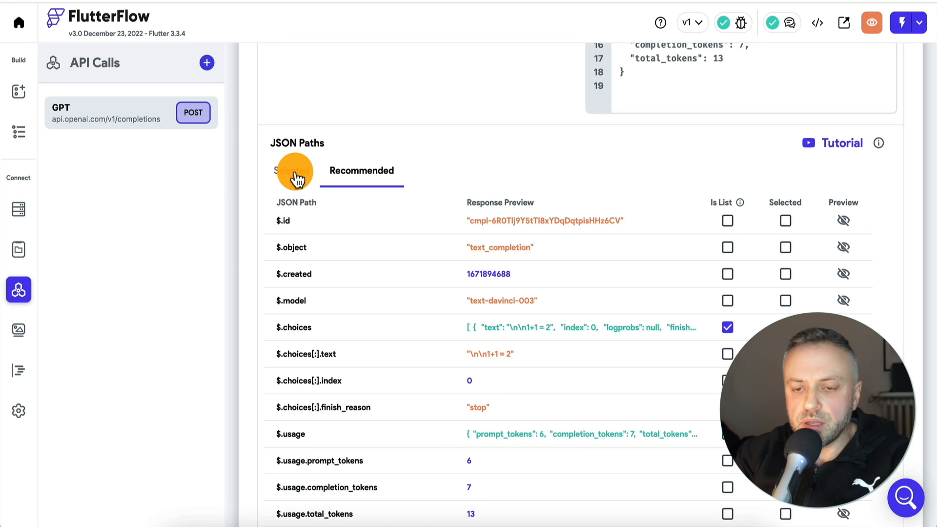
{"action": "left_click", "coordinate": [294, 183]}
{"action": "left_click", "coordinate": [468, 325]}
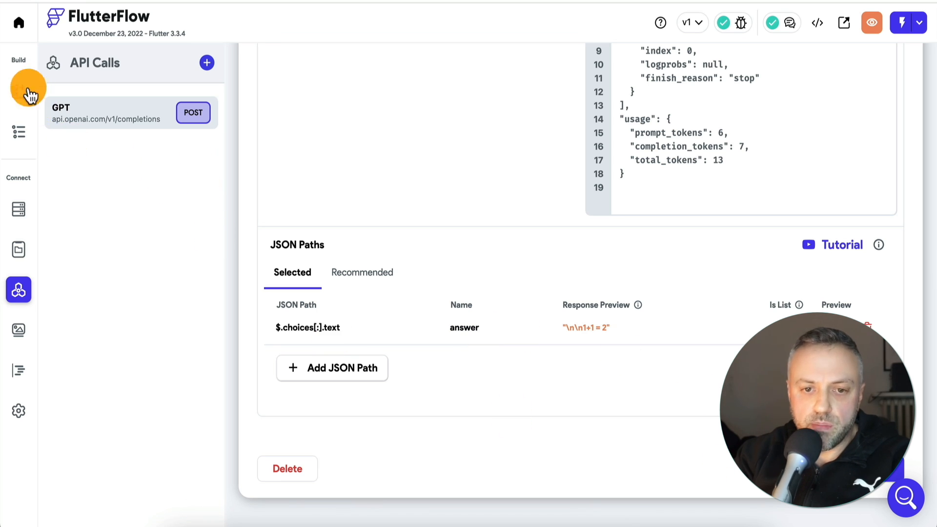
Return to AIButton's action flow and examine the GPT call's question variable source, the Action 3 document creation and the answer output variable
{"action": "left_click", "coordinate": [18, 93]}
{"action": "scroll", "coordinate": [349, 282], "scroll_direction": "down", "scroll_amount": 2}
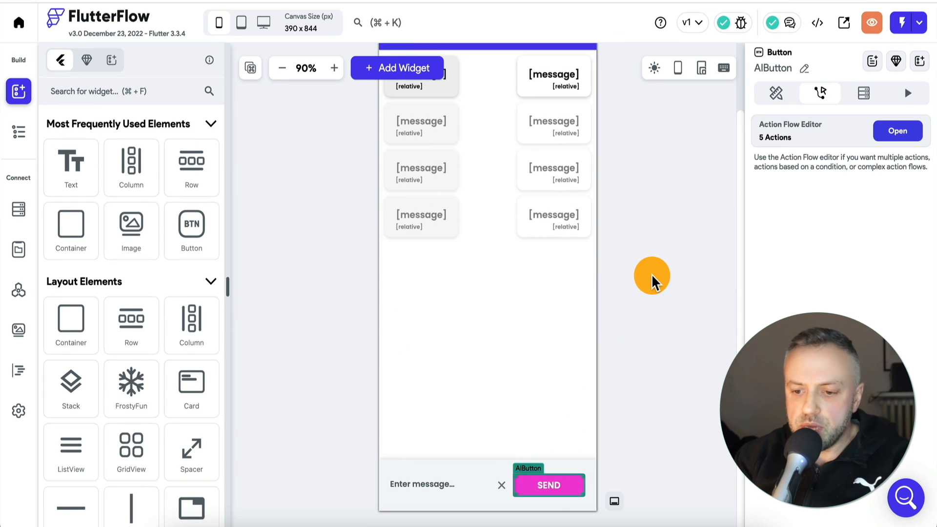
{"action": "left_click", "coordinate": [896, 139]}
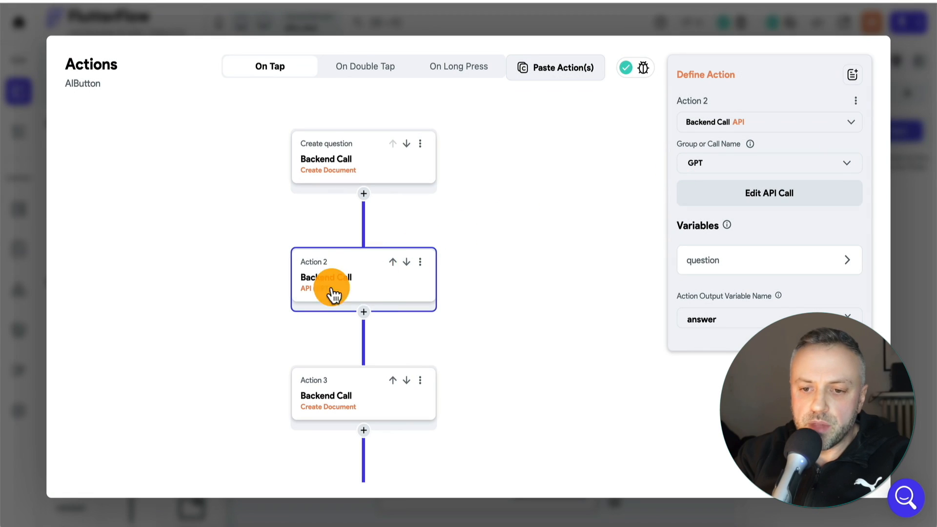
{"action": "left_click", "coordinate": [727, 266]}
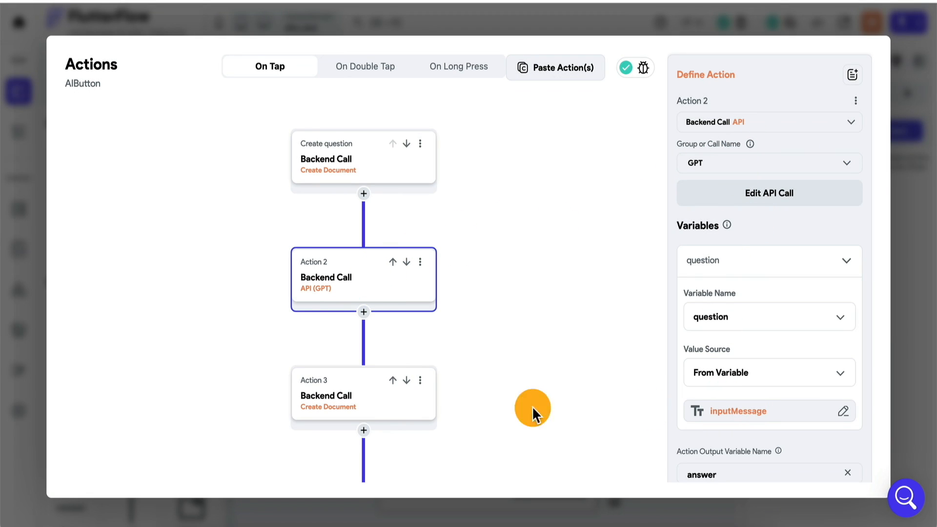
{"action": "left_click", "coordinate": [356, 405]}
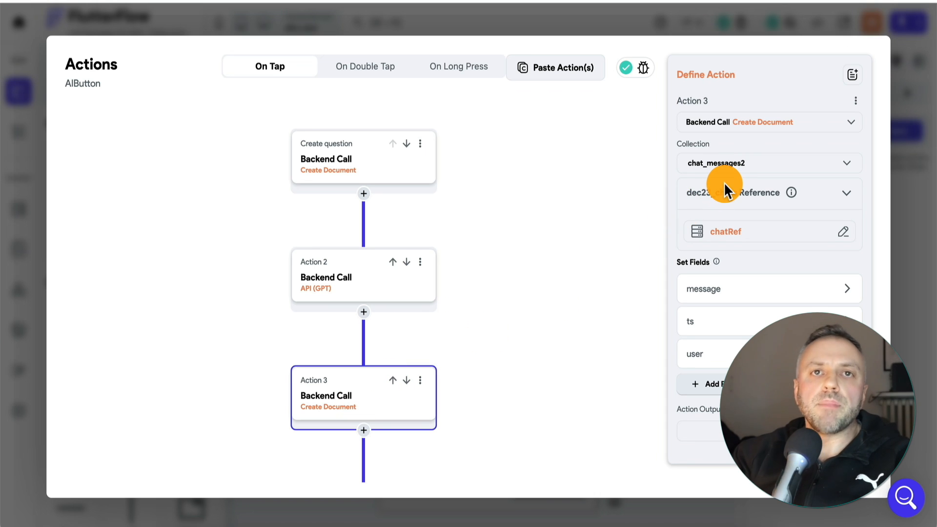
{"action": "left_click", "coordinate": [362, 281]}
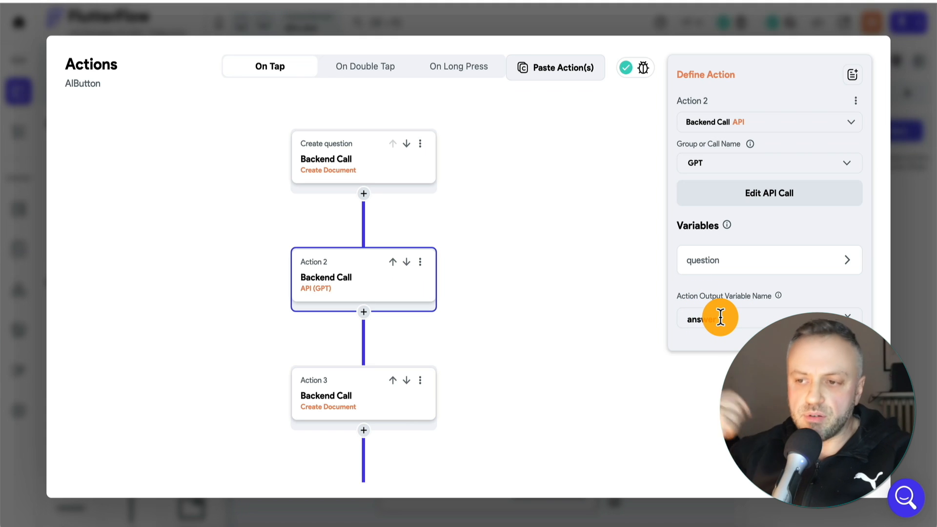
Compare the Firestore collections used by the Create question and Action 3 document creations in AIButton's action flow
{"action": "left_click", "coordinate": [328, 410]}
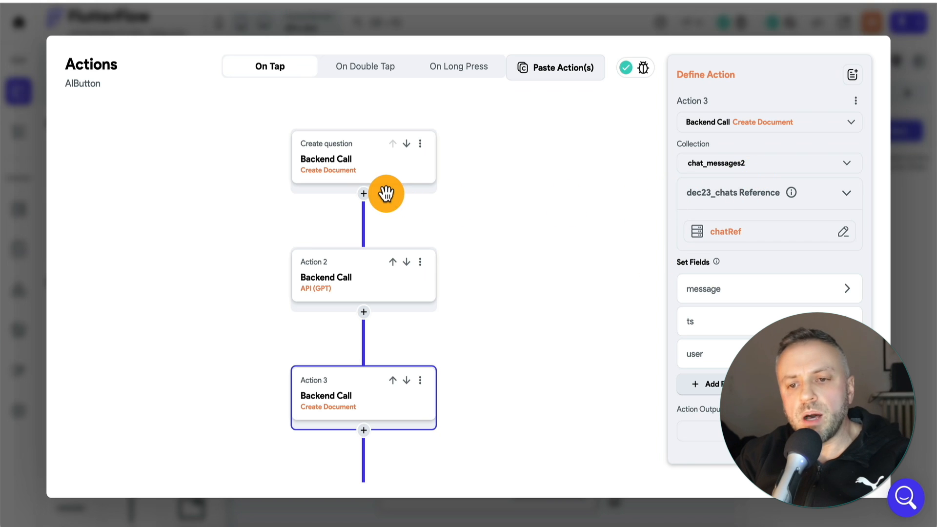
{"action": "left_click", "coordinate": [352, 169]}
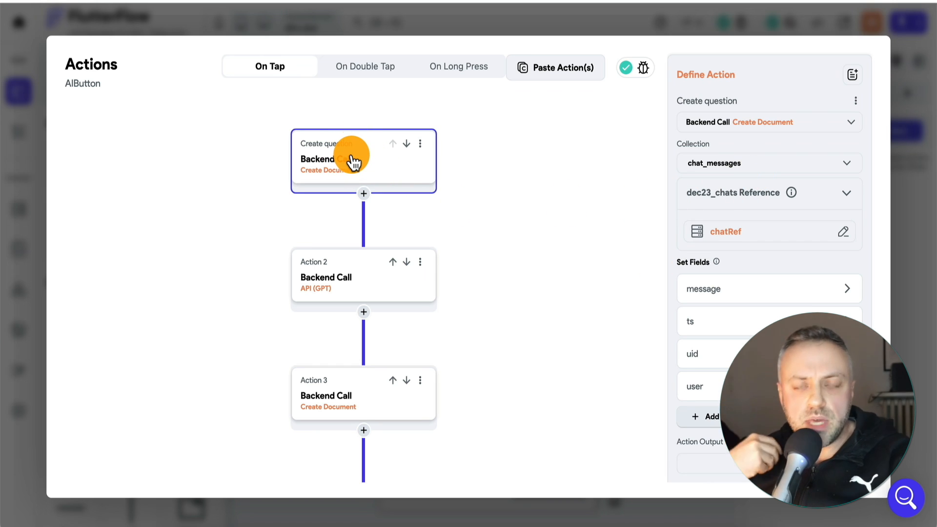
{"action": "left_click", "coordinate": [345, 395]}
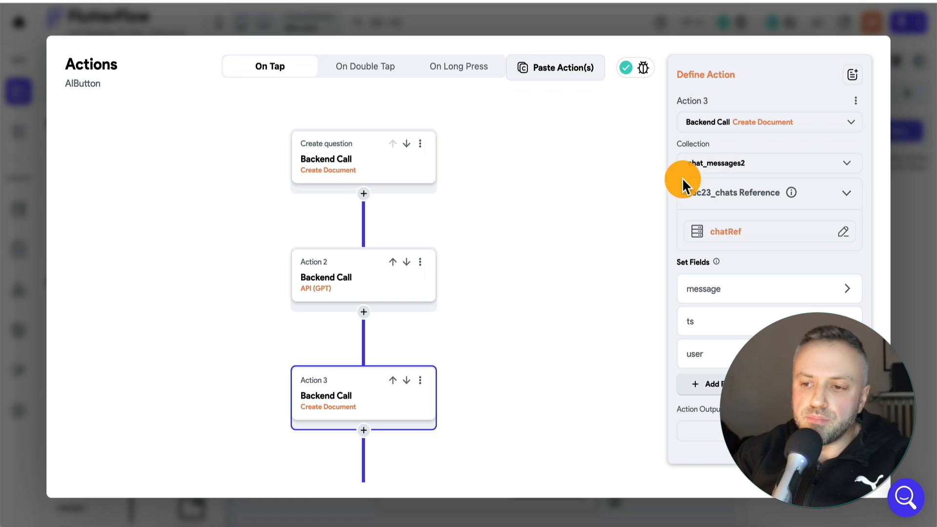
Try to use chat_messages as Action 3's collection, inspect the reported issue, and restore chat_messages2
{"action": "left_click", "coordinate": [730, 169]}
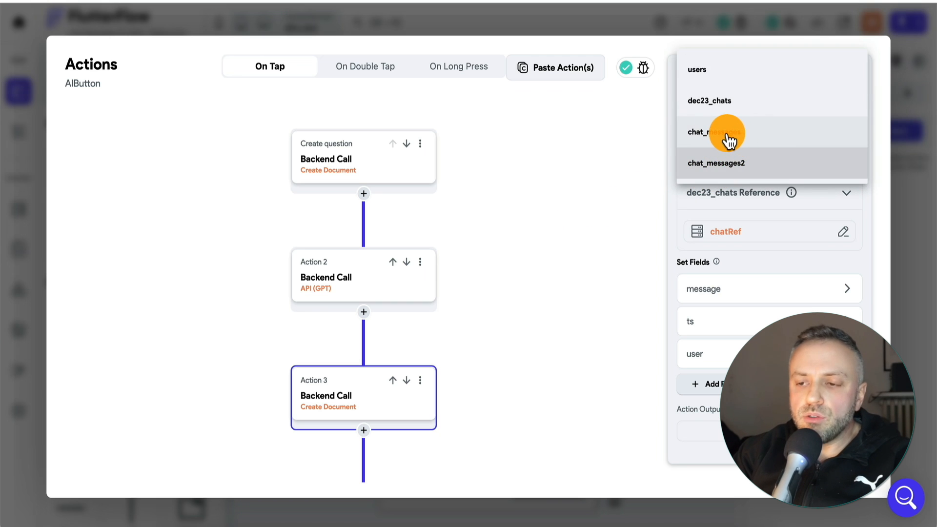
{"action": "left_click", "coordinate": [729, 141]}
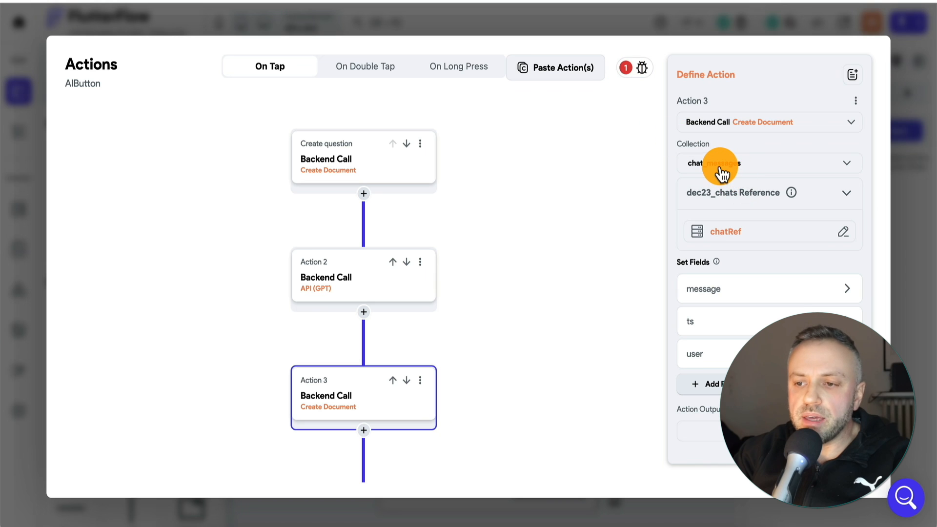
{"action": "left_click", "coordinate": [627, 71]}
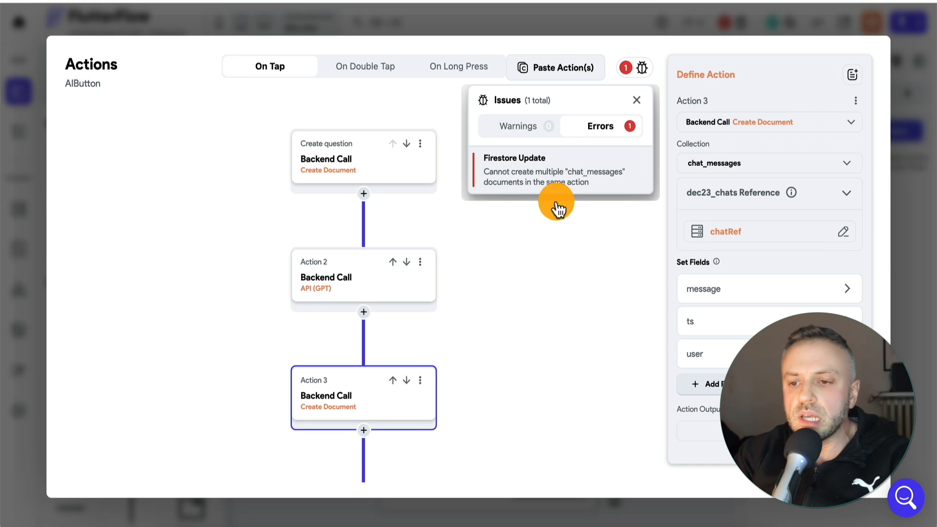
{"action": "left_click", "coordinate": [569, 225]}
{"action": "left_click", "coordinate": [517, 292]}
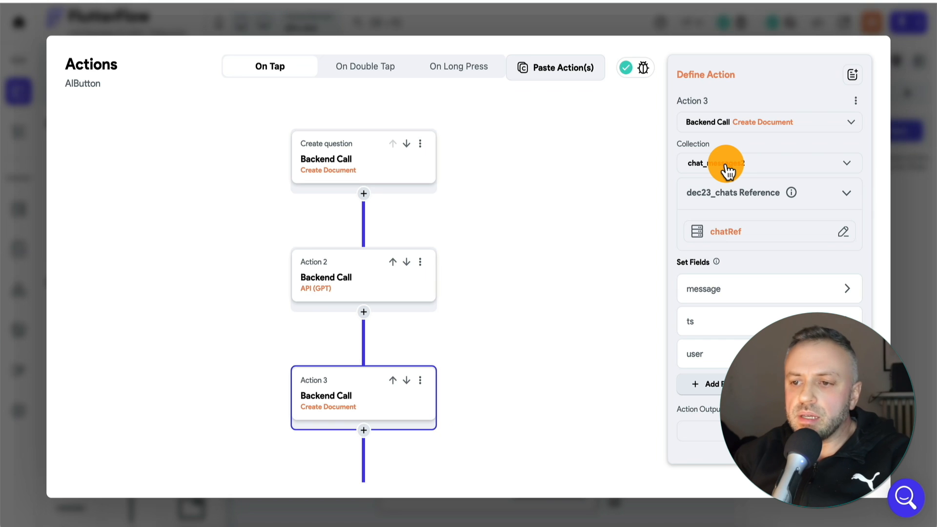
Switch to the Firebase console to view the chat_messages and chat_messages2 subcollections, and return to FlutterFlow's action flow
{"action": "left_click", "coordinate": [675, 1]}
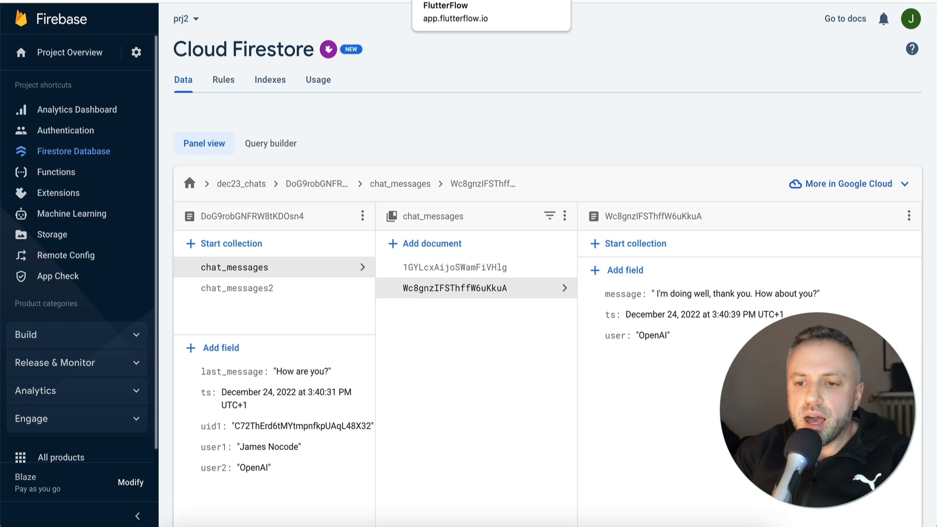
{"action": "left_click", "coordinate": [458, 1]}
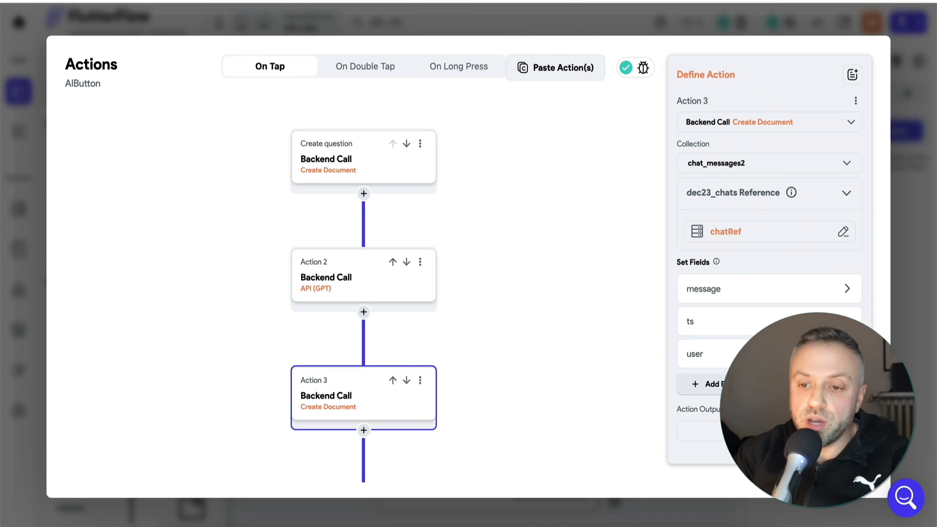
{"action": "key", "text": "ctrl+Tab"}
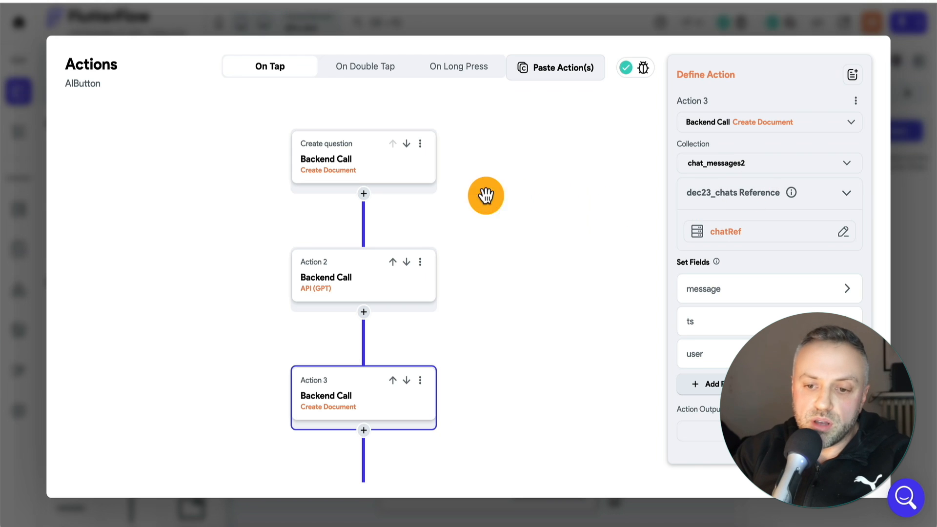
Review the Create question and Action 3 document creations again, and examine the Update last_message action's reference and fields
{"action": "left_click", "coordinate": [386, 172]}
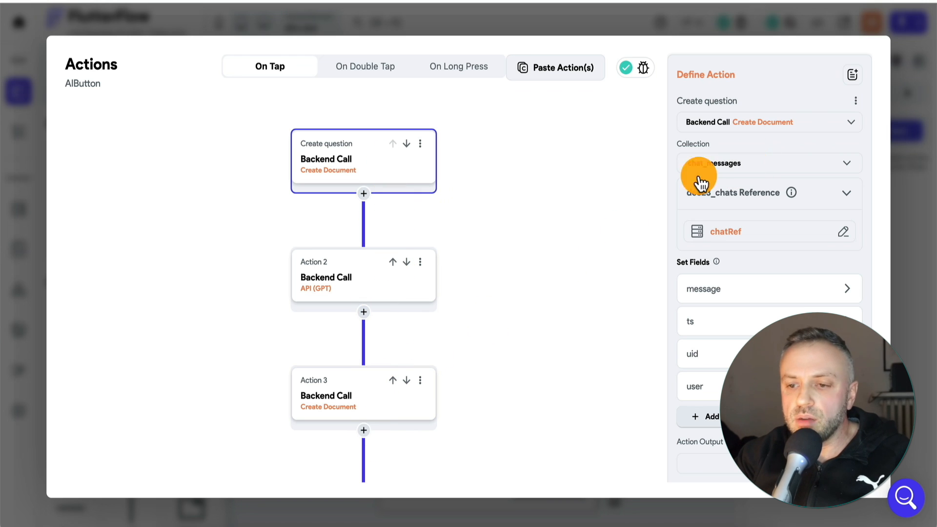
{"action": "left_click", "coordinate": [361, 411]}
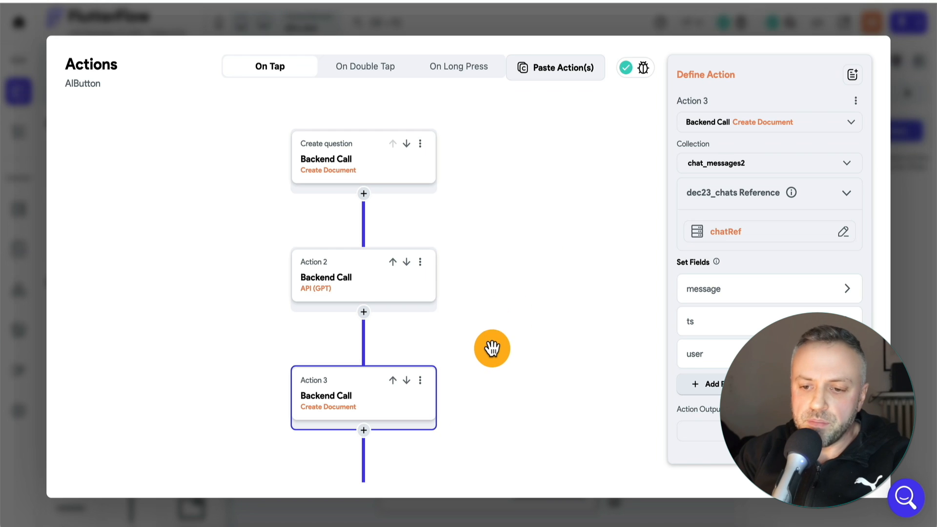
{"action": "scroll", "coordinate": [488, 345], "scroll_direction": "down", "scroll_amount": 5}
{"action": "left_click", "coordinate": [364, 344]}
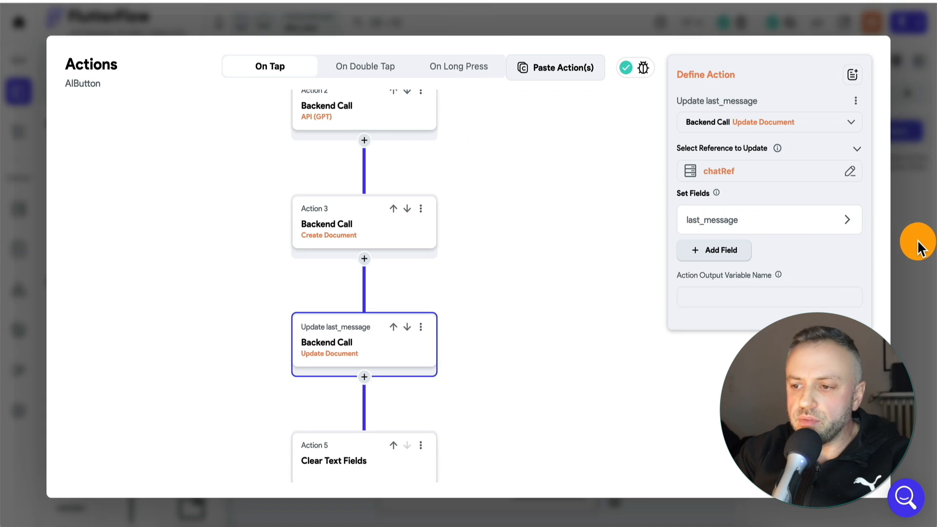
Close the action flow, enlarge the page list, and view the last_message entries on the chat_bots page
{"action": "left_click", "coordinate": [921, 248]}
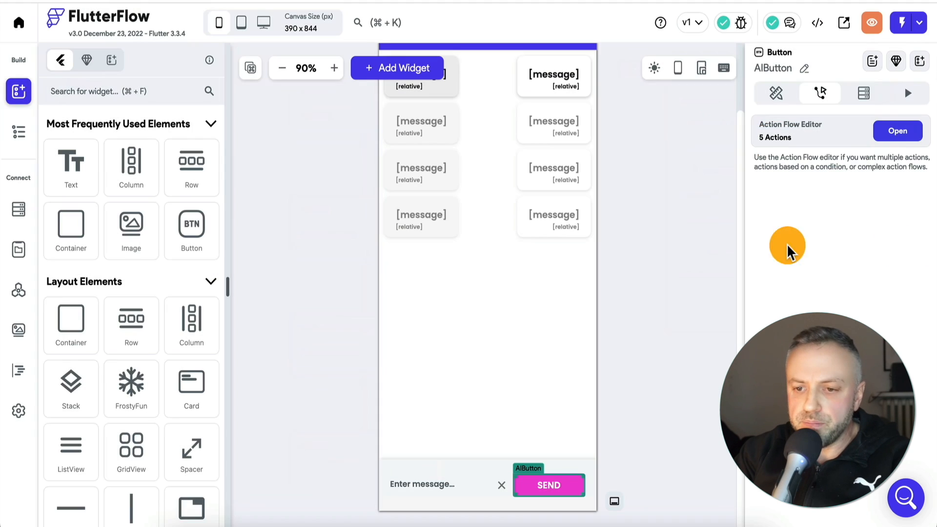
{"action": "left_click", "coordinate": [18, 131]}
{"action": "left_click_drag", "start_coordinate": [137, 190], "coordinate": [119, 234]}
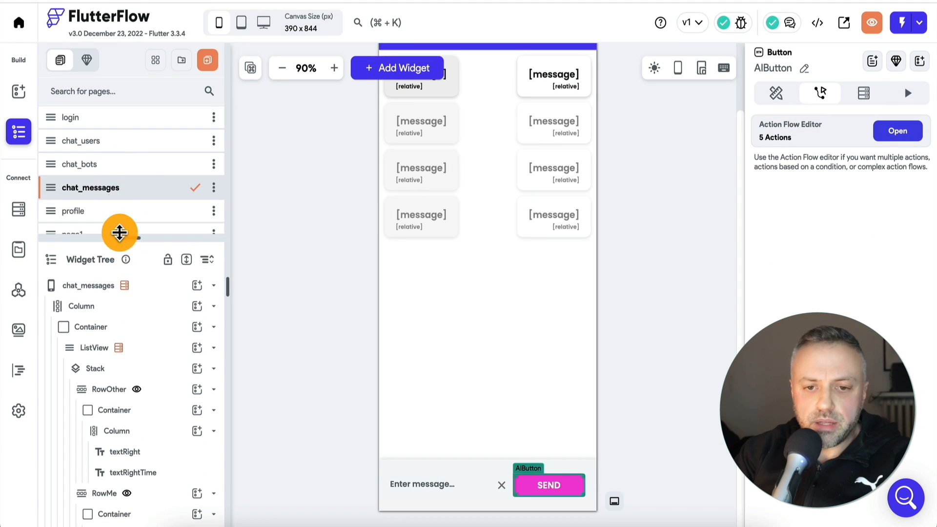
{"action": "left_click", "coordinate": [129, 163]}
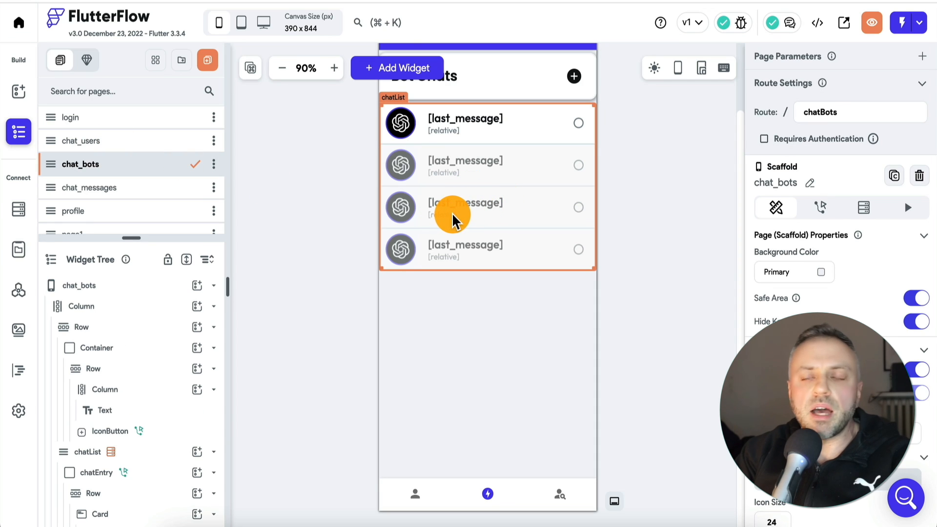
Reopen AIButton's action flow on the chat_messages page and examine which text field Action 5 clears
{"action": "left_click", "coordinate": [139, 191]}
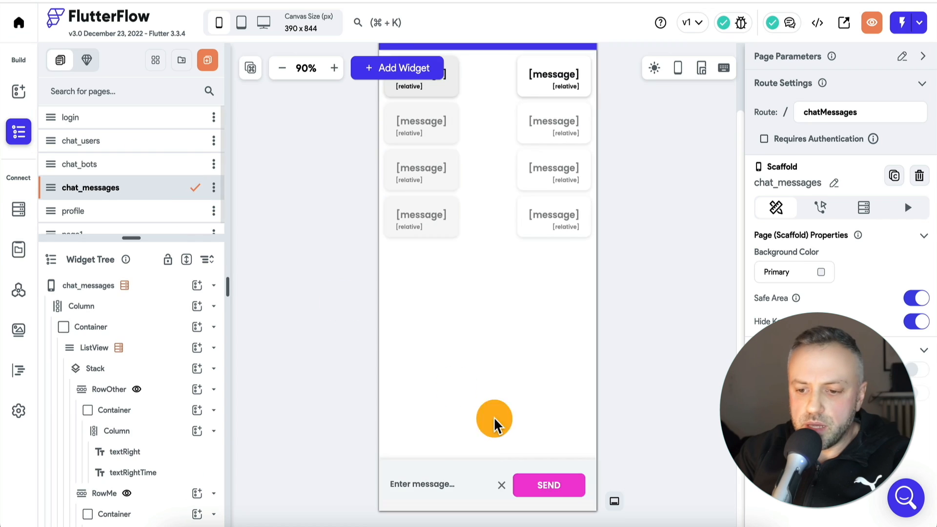
{"action": "left_click", "coordinate": [555, 490]}
{"action": "left_click", "coordinate": [903, 132]}
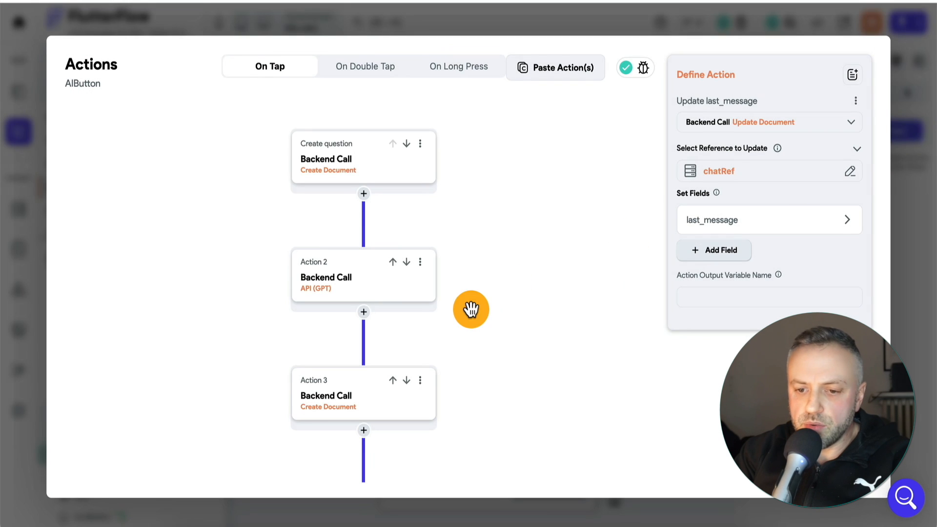
{"action": "scroll", "coordinate": [470, 310], "scroll_direction": "down", "scroll_amount": 6}
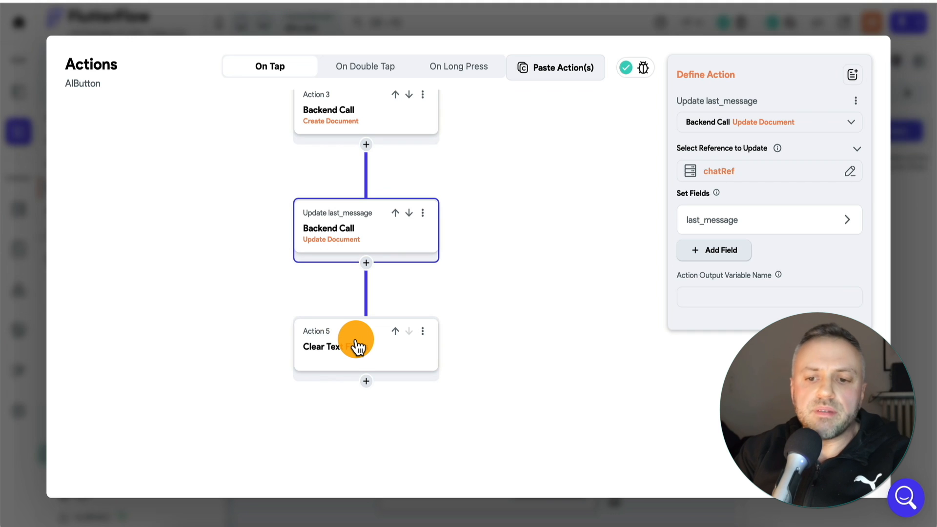
{"action": "left_click", "coordinate": [357, 347]}
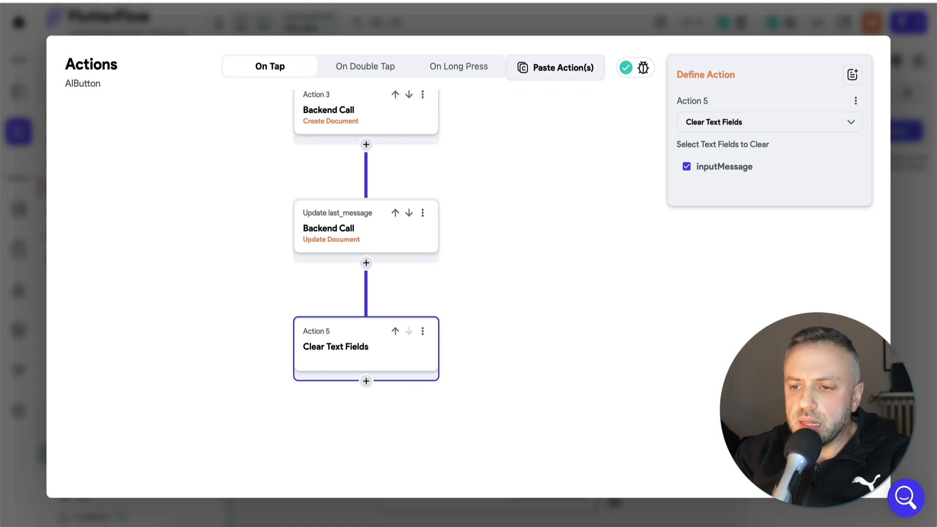
Close the action flow and review the chat_users, chat_bots and chat_messages page layouts
{"action": "key", "text": "Escape"}
{"action": "left_click", "coordinate": [141, 209]}
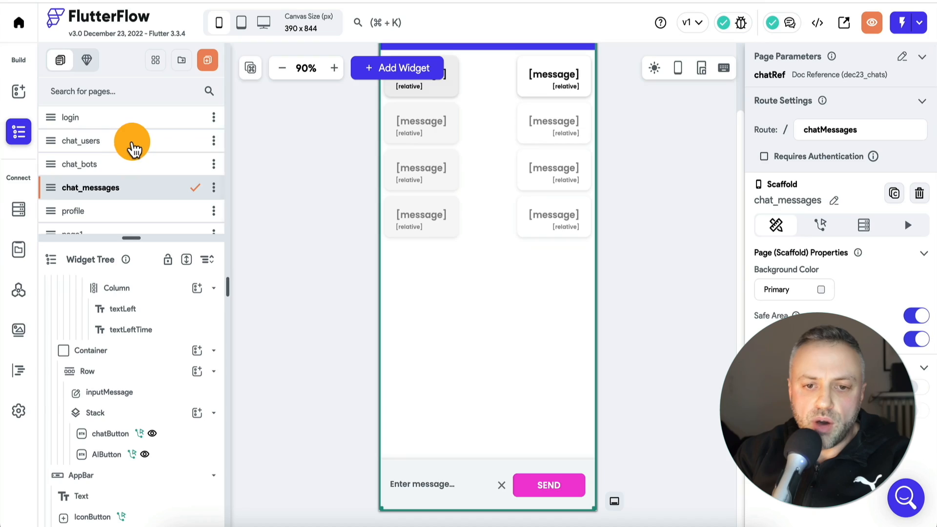
{"action": "left_click", "coordinate": [130, 143]}
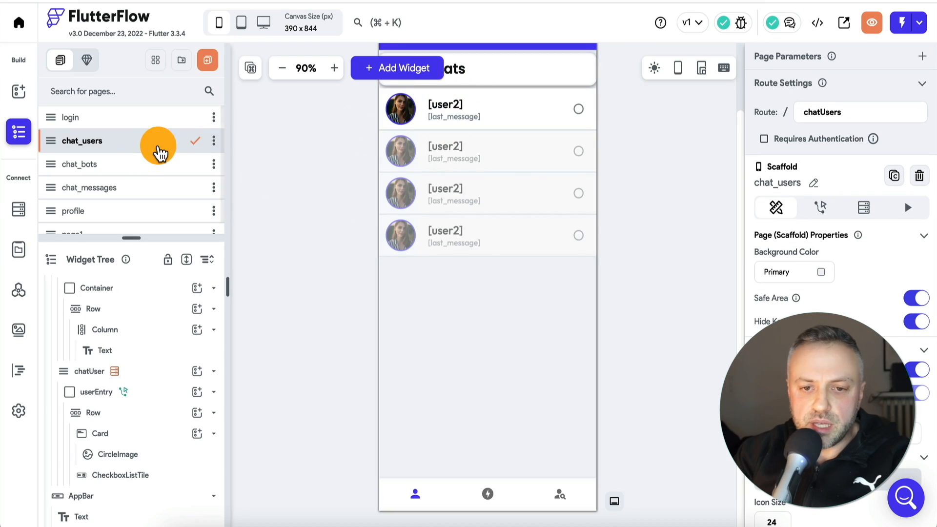
{"action": "left_click", "coordinate": [131, 166]}
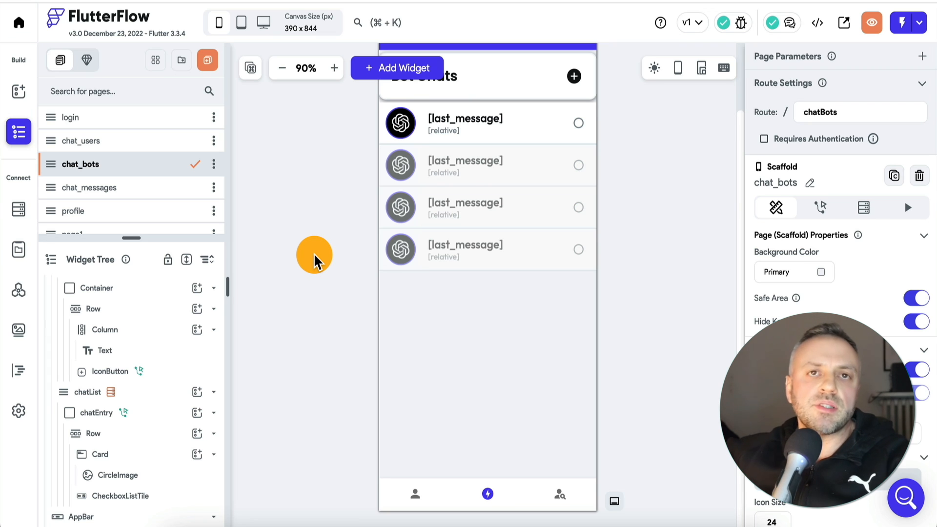
{"action": "scroll", "coordinate": [115, 194], "scroll_direction": "down", "scroll_amount": 1}
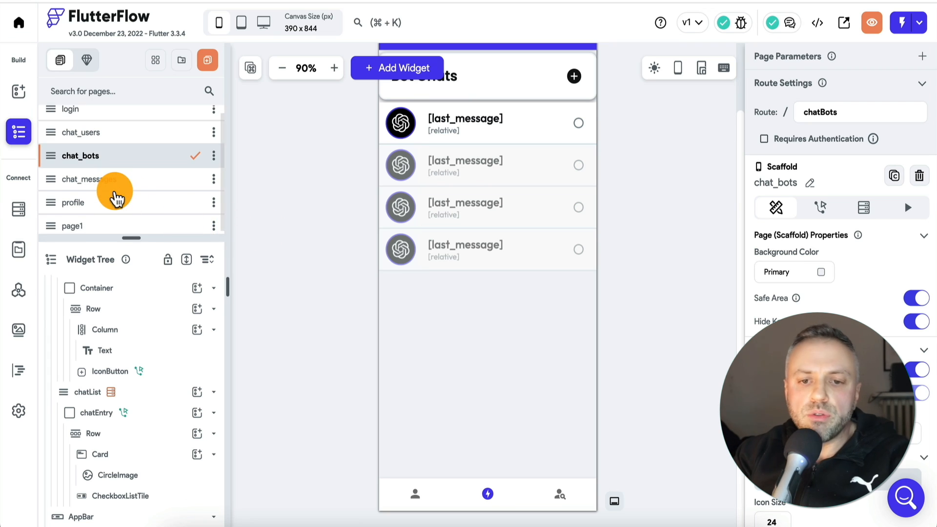
{"action": "left_click", "coordinate": [119, 195]}
{"action": "left_click", "coordinate": [121, 185]}
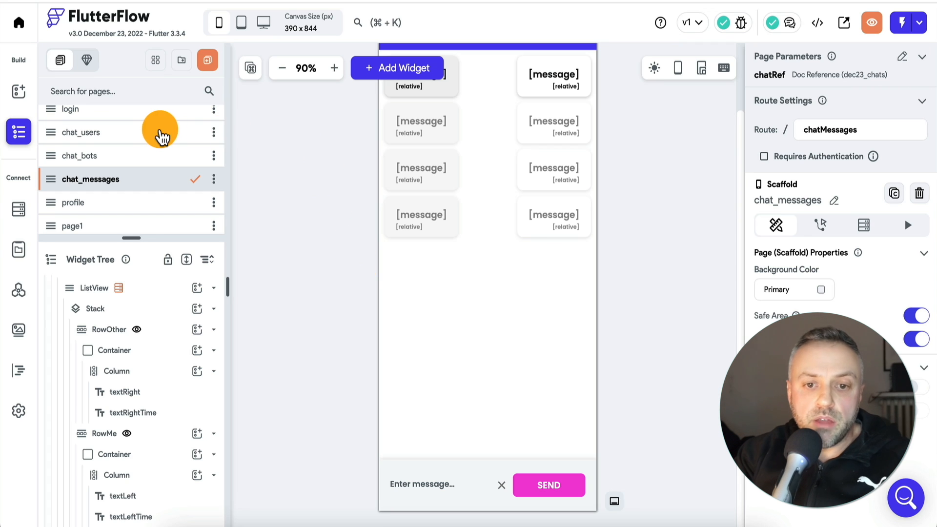
Compare the chat_users page's header and chat list with those of the chat_bots page
{"action": "scroll", "coordinate": [123, 142], "scroll_direction": "up", "scroll_amount": 1}
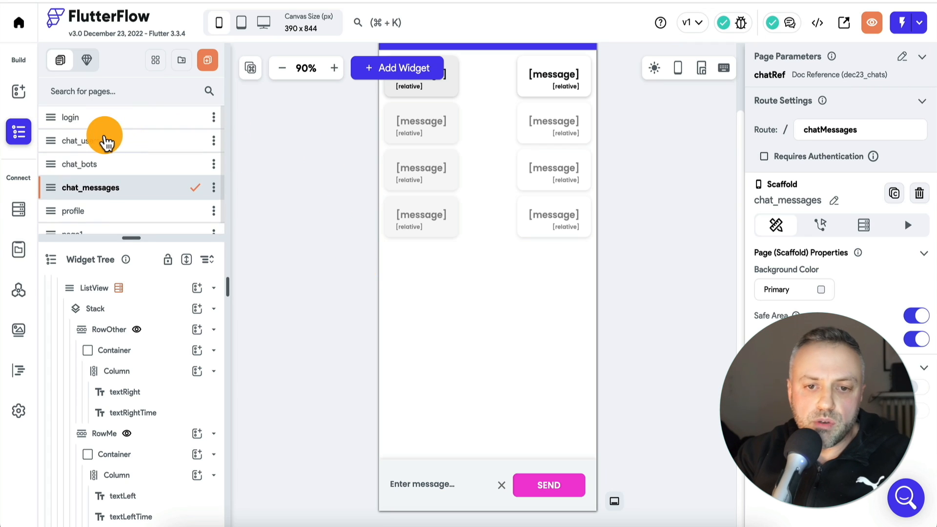
{"action": "left_click", "coordinate": [111, 144]}
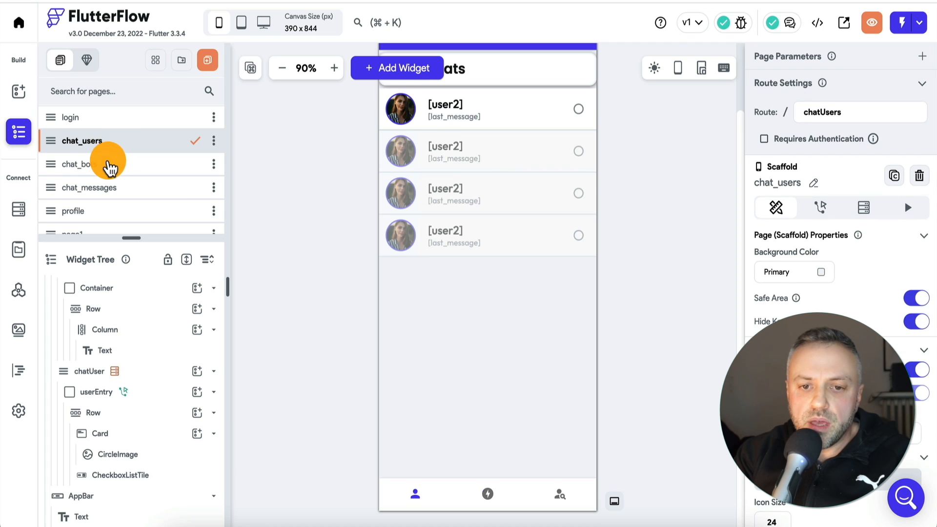
{"action": "left_click", "coordinate": [118, 163]}
{"action": "left_click", "coordinate": [127, 140]}
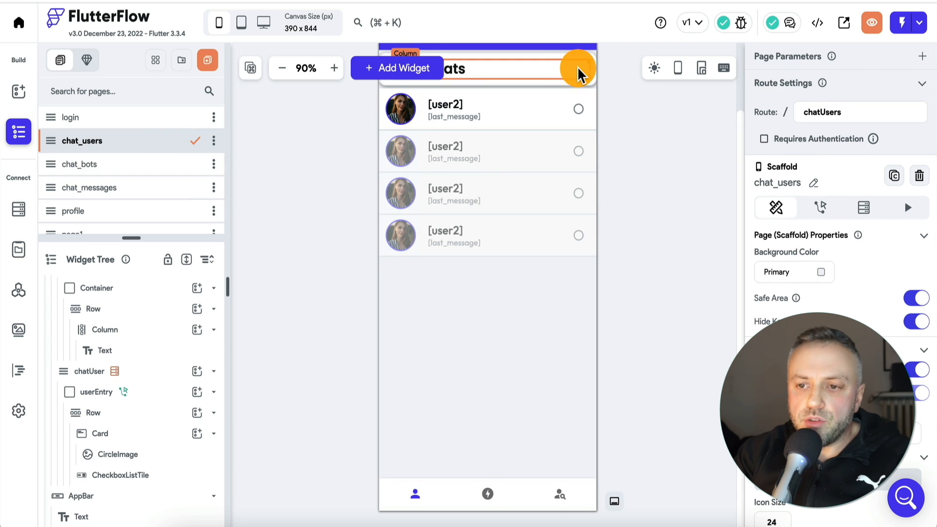